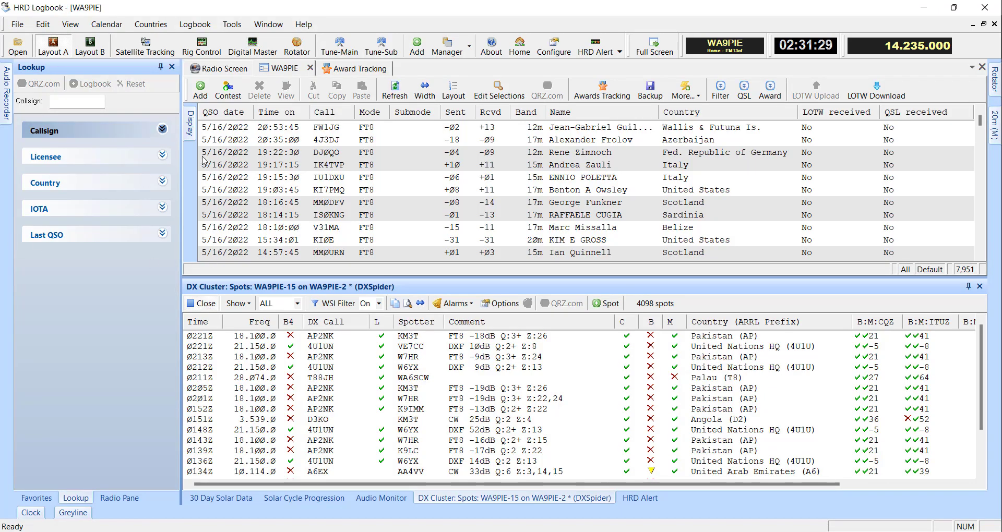
Limit the logbook display to QSOs from 2022
{"action": "mouse_move", "coordinate": [193, 121]}
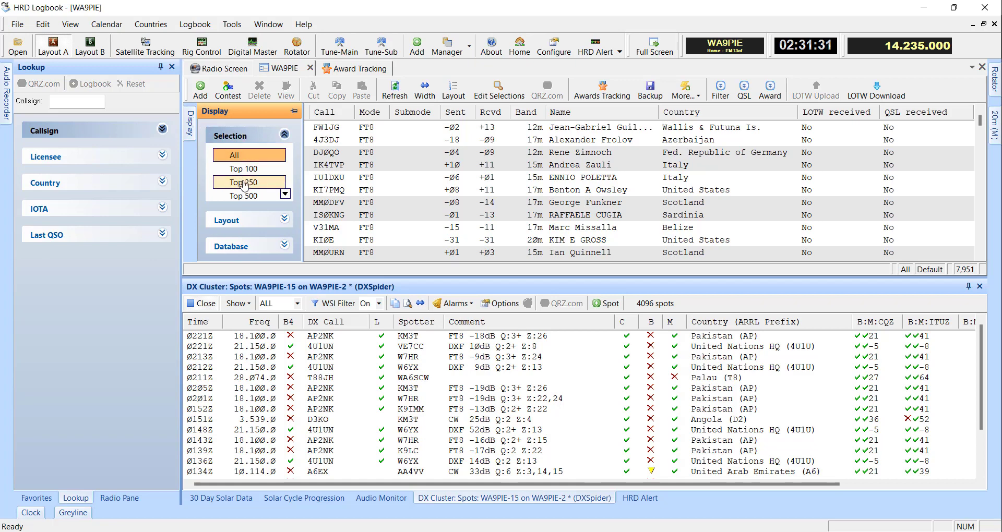
{"action": "left_click", "coordinate": [285, 194]}
{"action": "left_click", "coordinate": [286, 194]}
{"action": "left_click", "coordinate": [285, 194]}
{"action": "left_click", "coordinate": [285, 194]}
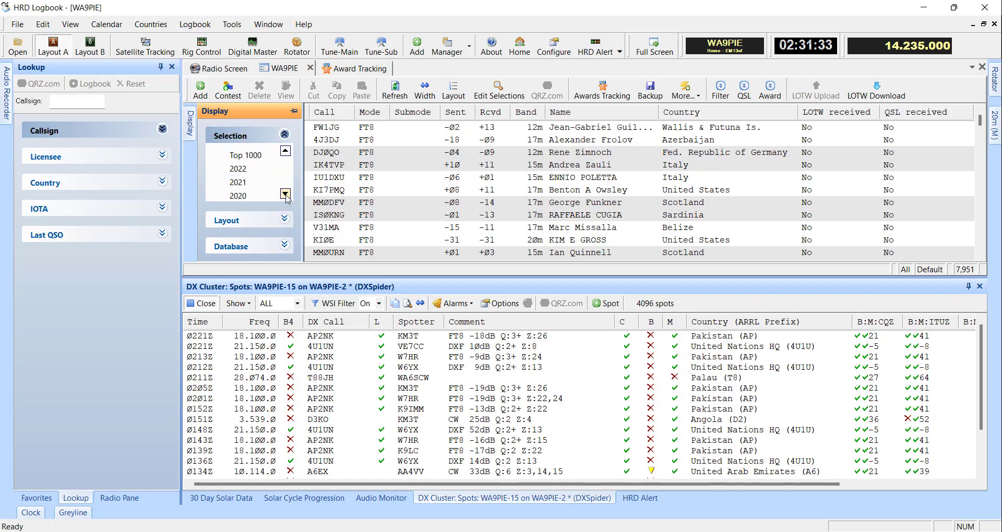
{"action": "left_click", "coordinate": [285, 194]}
{"action": "left_click", "coordinate": [253, 158]}
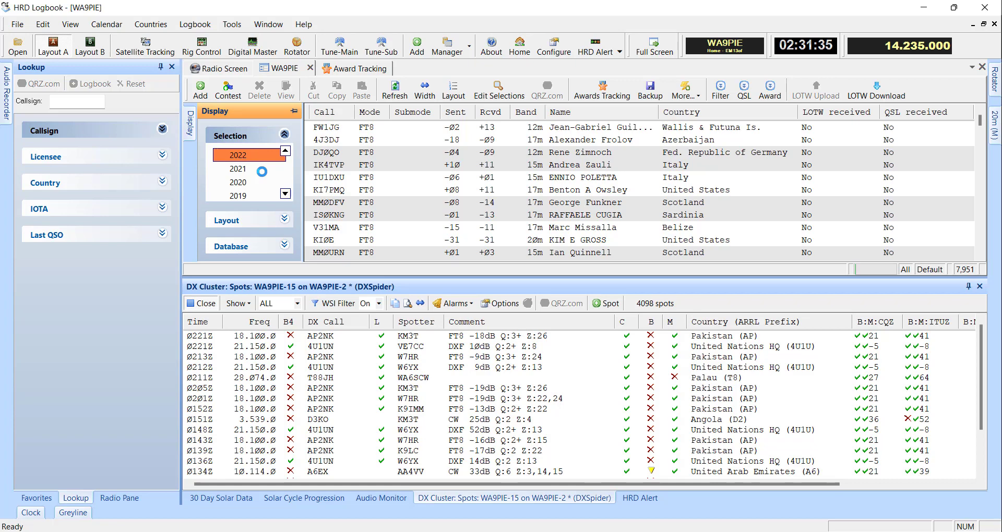
Change the logbook display selection to show only CW contacts
{"action": "left_click", "coordinate": [285, 194]}
{"action": "left_click", "coordinate": [285, 195]}
{"action": "left_click", "coordinate": [285, 194]}
{"action": "left_click", "coordinate": [285, 194]}
{"action": "left_click", "coordinate": [286, 194]}
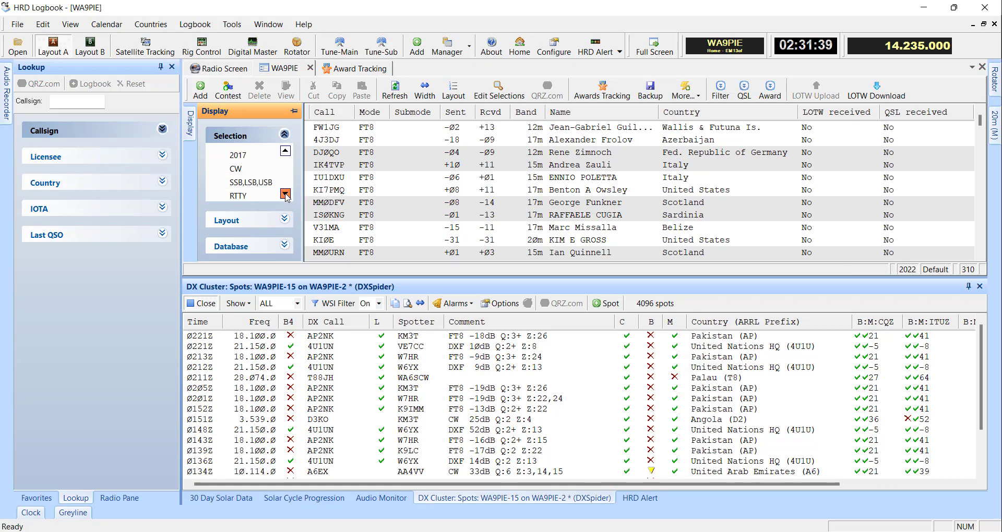
{"action": "left_click", "coordinate": [243, 169]}
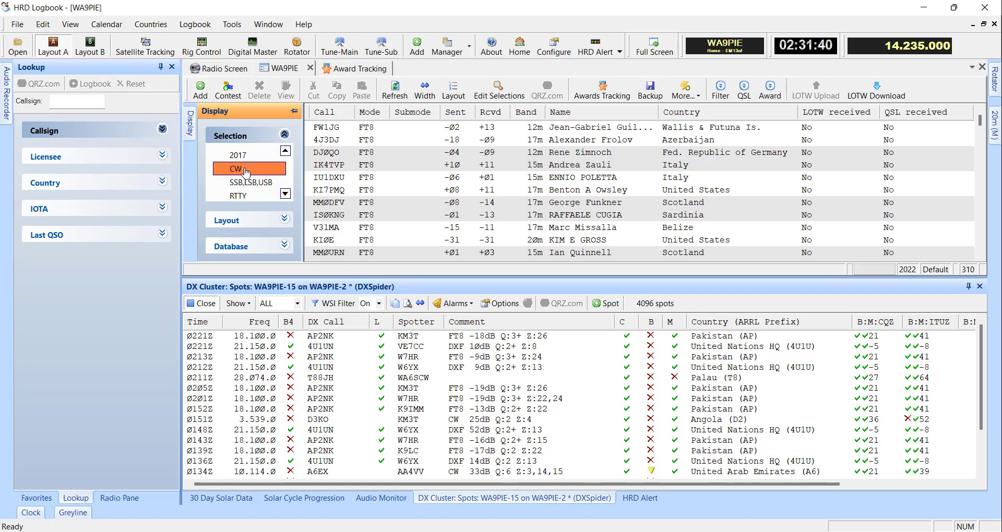
Change the logbook display selection to the Top 100 QSOs
{"action": "left_click", "coordinate": [285, 194]}
{"action": "left_click", "coordinate": [286, 152]}
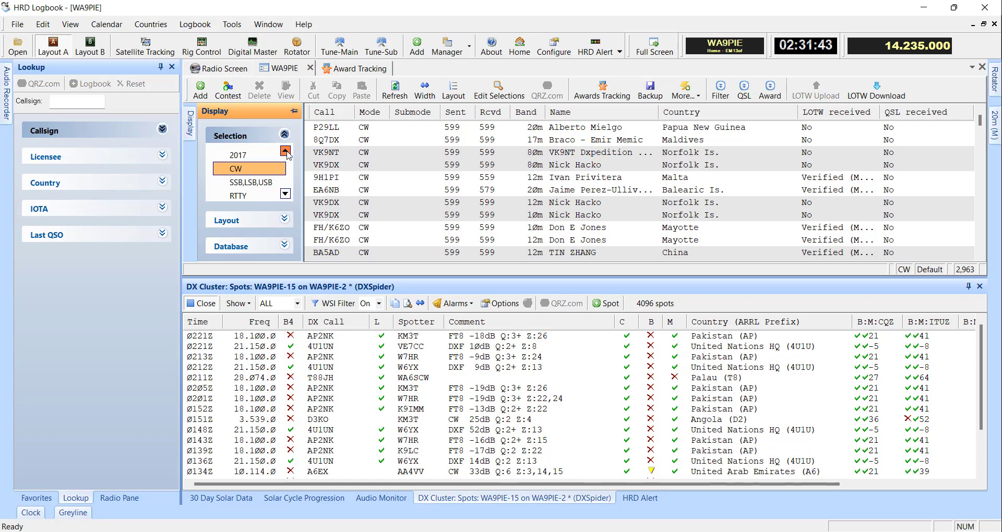
{"action": "left_click", "coordinate": [286, 151]}
{"action": "left_click", "coordinate": [286, 151]}
{"action": "left_click", "coordinate": [285, 151]}
{"action": "left_click", "coordinate": [285, 152]}
{"action": "left_click", "coordinate": [286, 151]}
{"action": "left_click", "coordinate": [285, 151]}
{"action": "left_click", "coordinate": [285, 151]}
{"action": "left_click", "coordinate": [285, 151]}
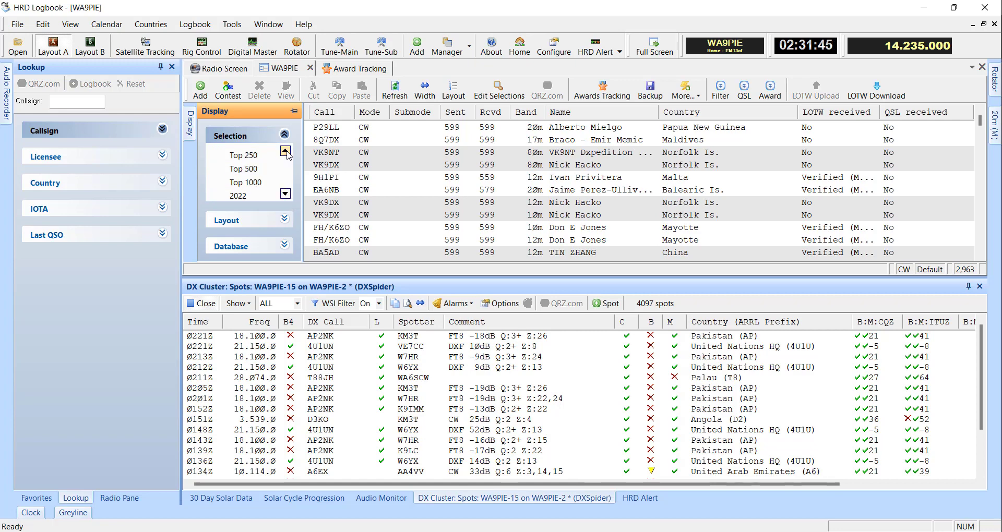
{"action": "left_click", "coordinate": [285, 151]}
{"action": "left_click", "coordinate": [285, 152]}
{"action": "left_click", "coordinate": [252, 169]}
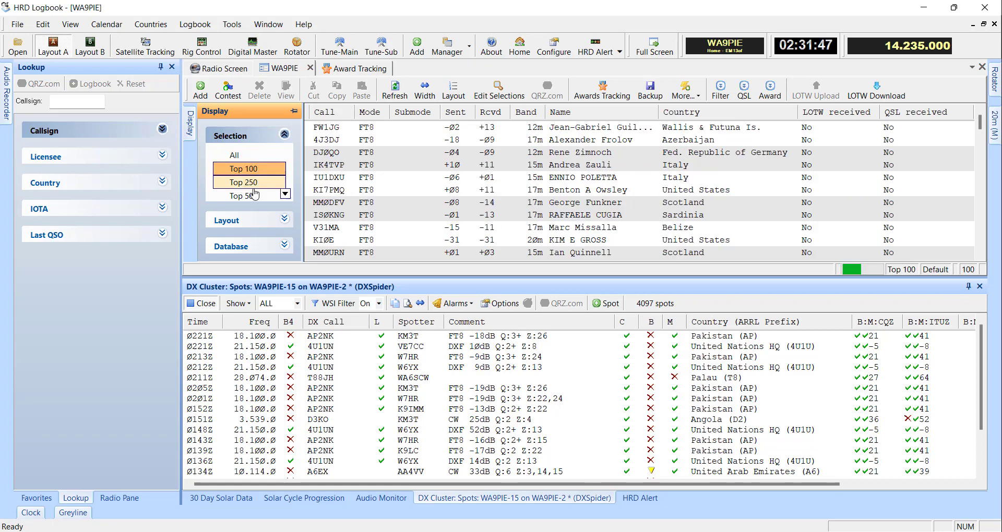
Set the logbook display selection to All and select the most recent contact in the list
{"action": "left_click", "coordinate": [250, 156]}
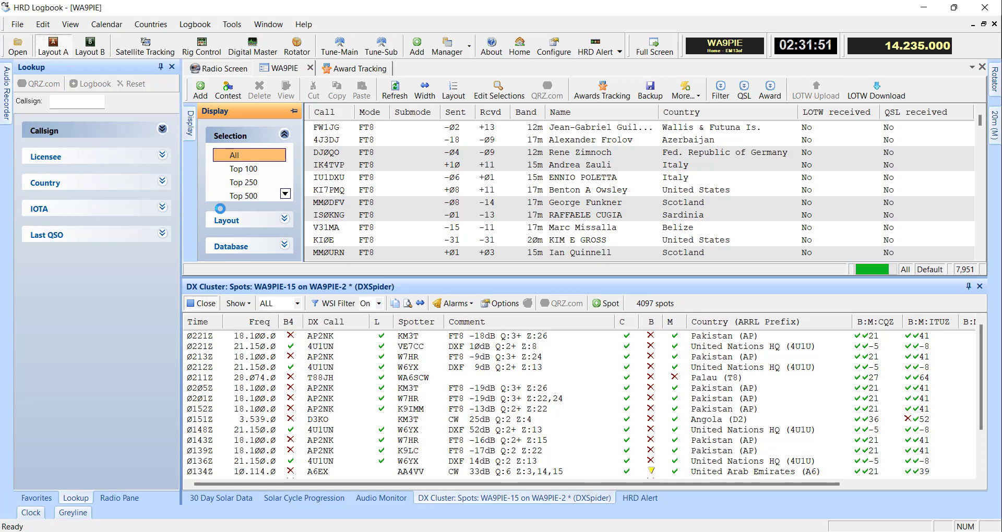
{"action": "left_click", "coordinate": [391, 132]}
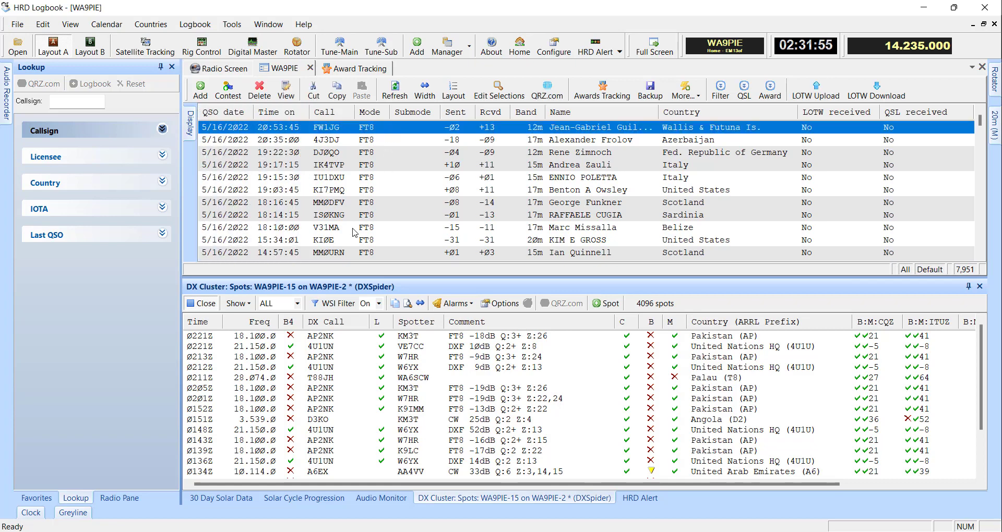
Reveal the auto-hidden 20m band map pane and pin it so it stays open beside the logbook
{"action": "left_click", "coordinate": [308, 499]}
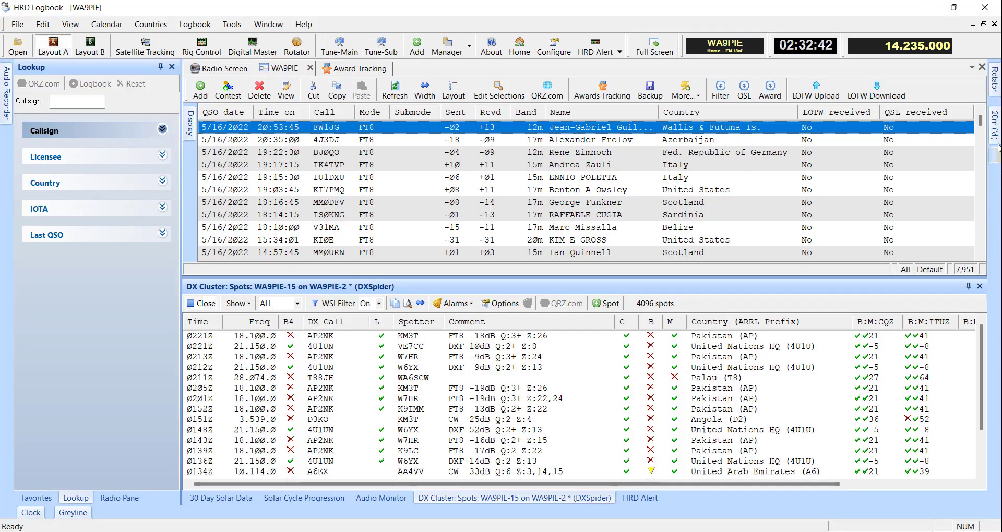
{"action": "mouse_move", "coordinate": [995, 152]}
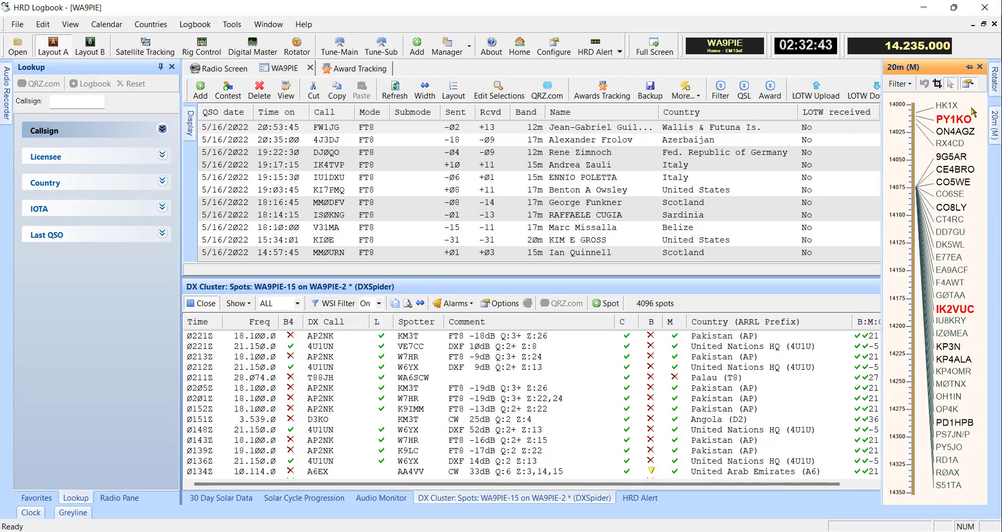
{"action": "left_click", "coordinate": [969, 66]}
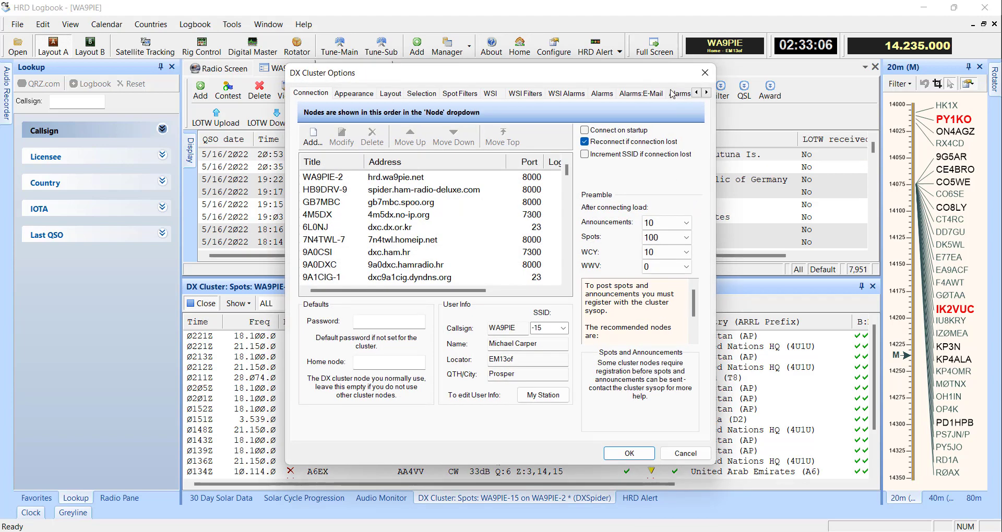
Review the LOTW Import URL under QSL Members in the DX Cluster Options, and cancel the dialog
{"action": "left_click", "coordinate": [705, 93]}
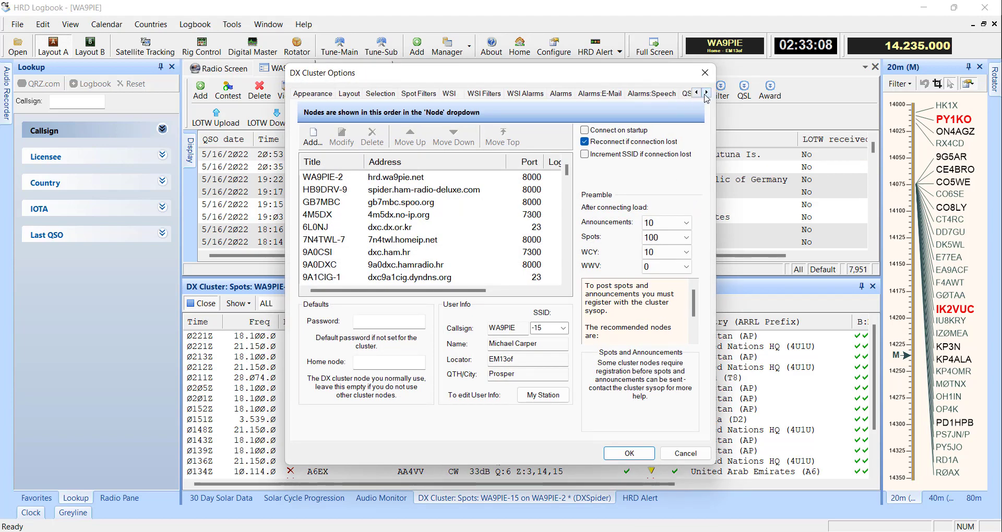
{"action": "left_click", "coordinate": [706, 92]}
{"action": "left_click", "coordinate": [647, 95]}
{"action": "left_click", "coordinate": [447, 188]}
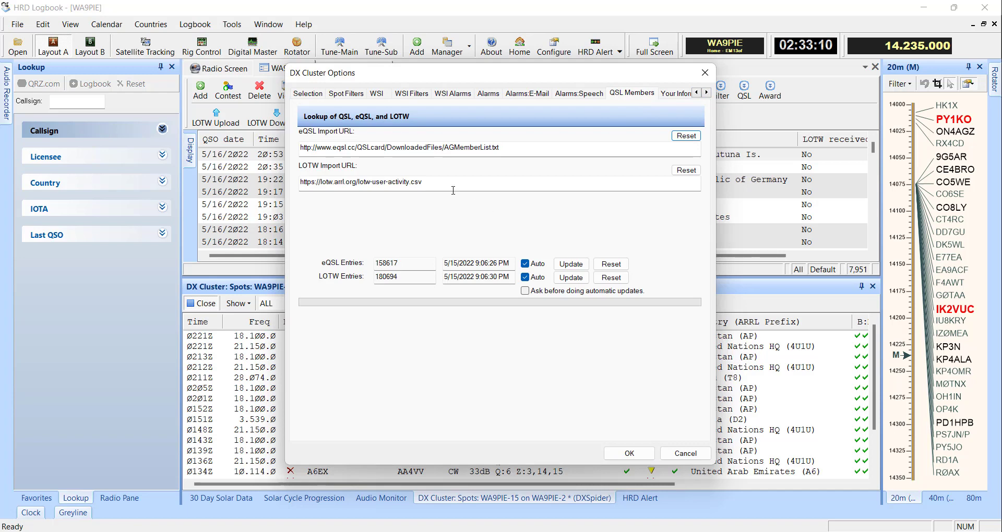
{"action": "left_click_drag", "start_coordinate": [447, 188], "coordinate": [300, 182]}
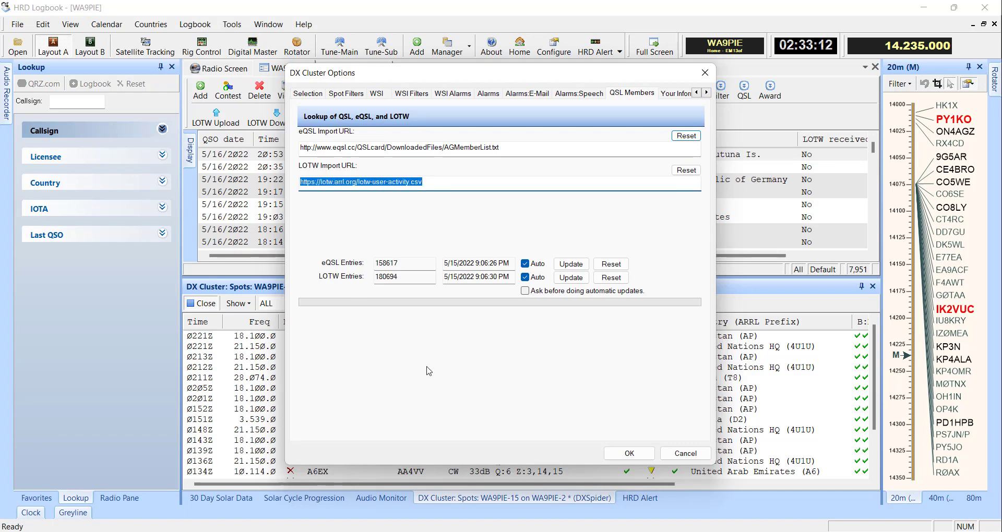
{"action": "left_click", "coordinate": [685, 456]}
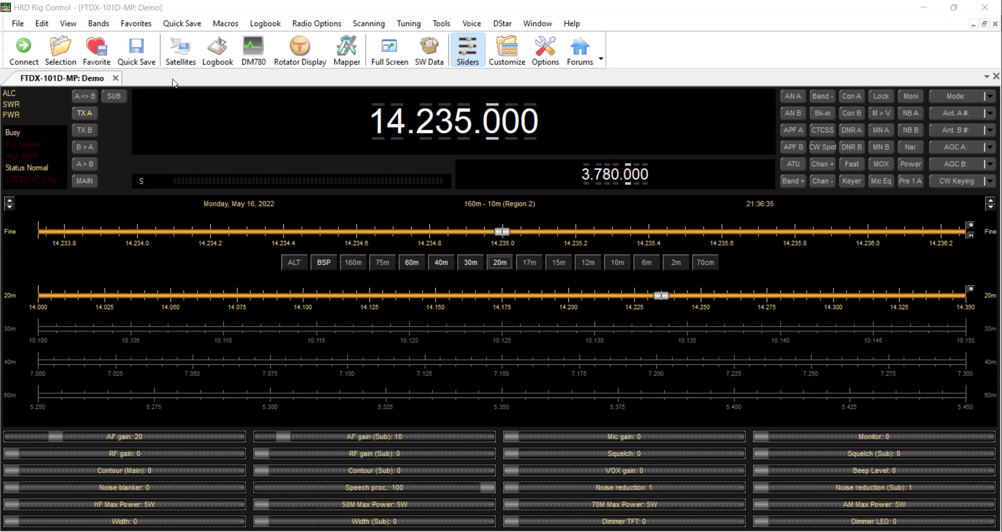
Switch from HRD Rig Control to HRD Logbook and review the available spot columns in the DX Cluster layout options, cancelling the dialog
{"action": "left_click", "coordinate": [221, 49]}
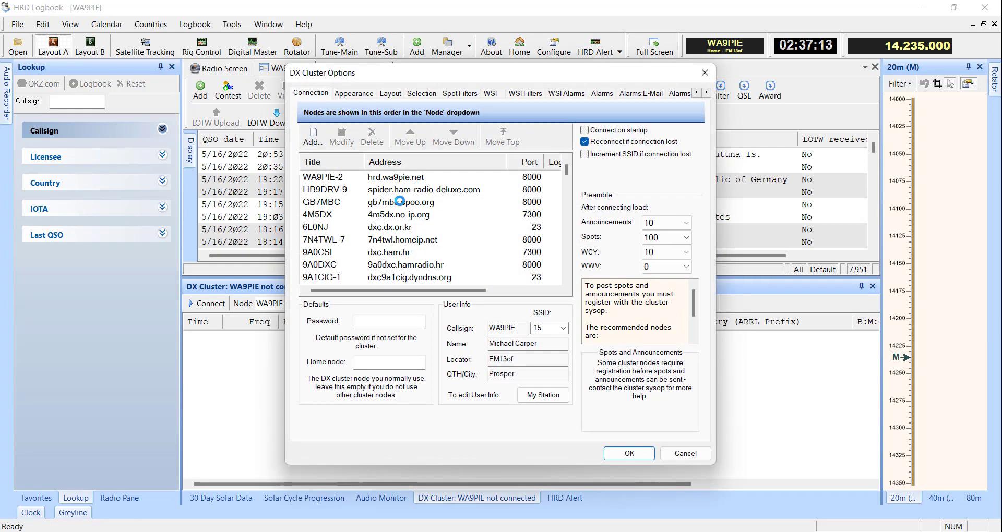
{"action": "left_click", "coordinate": [391, 95]}
{"action": "left_click_drag", "start_coordinate": [406, 183], "coordinate": [419, 220]}
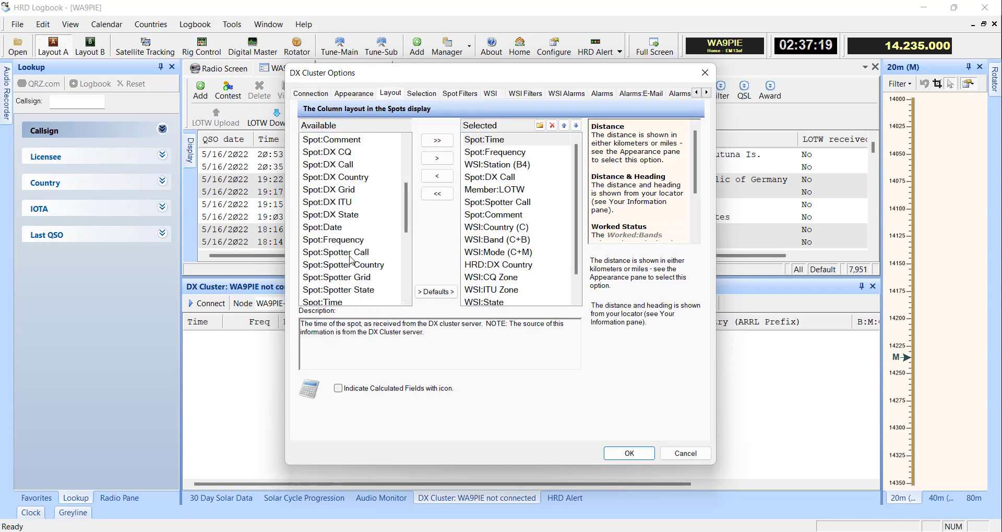
{"action": "left_click", "coordinate": [684, 454]}
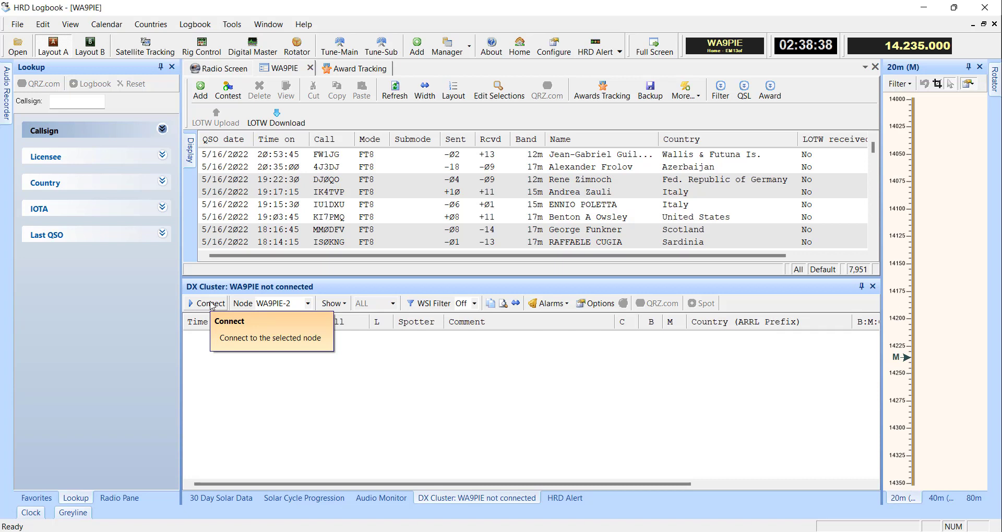
Connect the DX Cluster to node WA9PIE-2 and inspect the zone, state and grid worked-status columns
{"action": "left_click", "coordinate": [211, 304]}
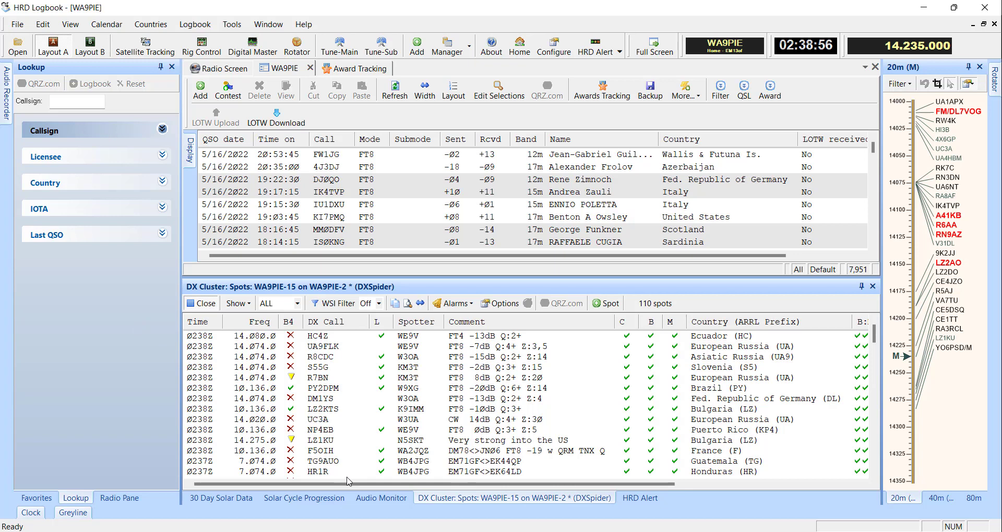
{"action": "left_click_drag", "start_coordinate": [354, 487], "coordinate": [542, 486]}
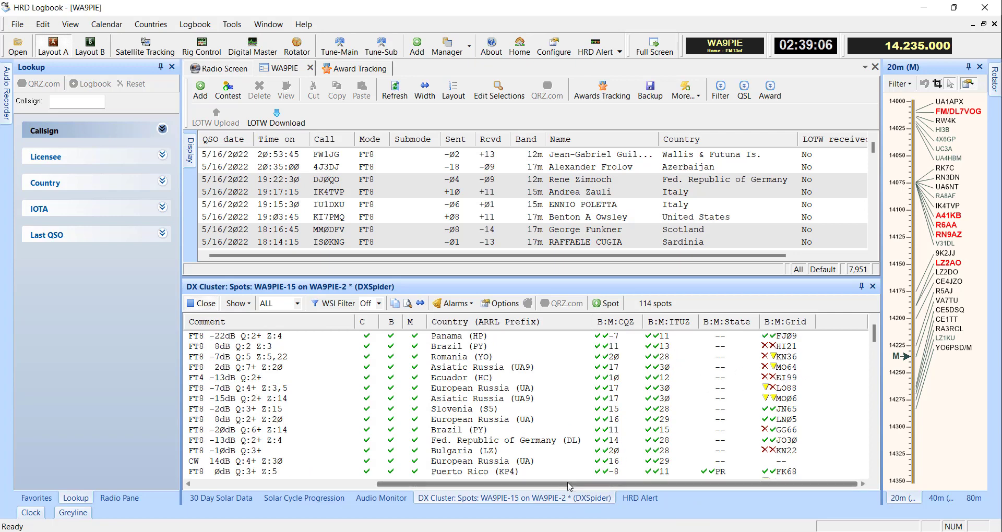
{"action": "left_click_drag", "start_coordinate": [567, 484], "coordinate": [618, 355]}
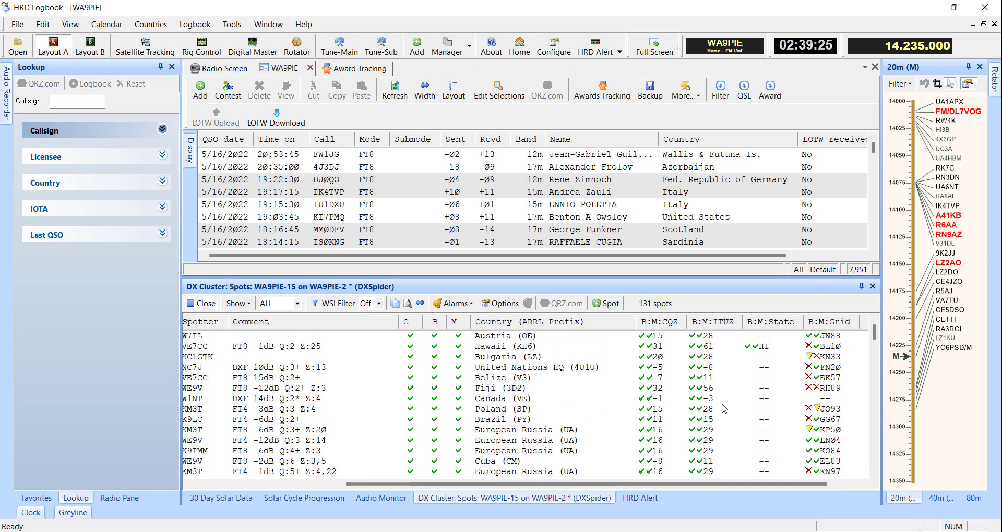
Review the Worked Status Indicator appearance and WSI filter settings in the DX Cluster Options, and cancel the dialog
{"action": "left_click", "coordinate": [506, 303]}
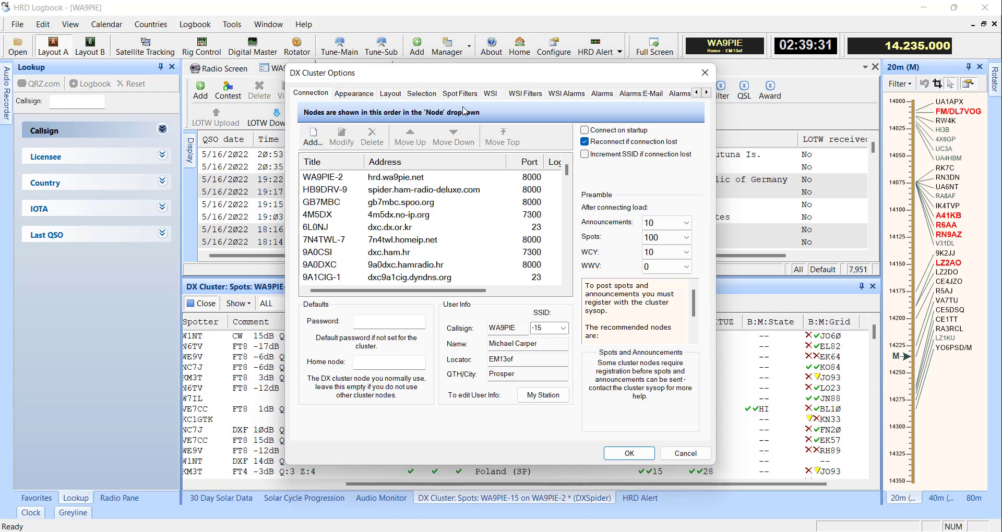
{"action": "left_click", "coordinate": [495, 94]}
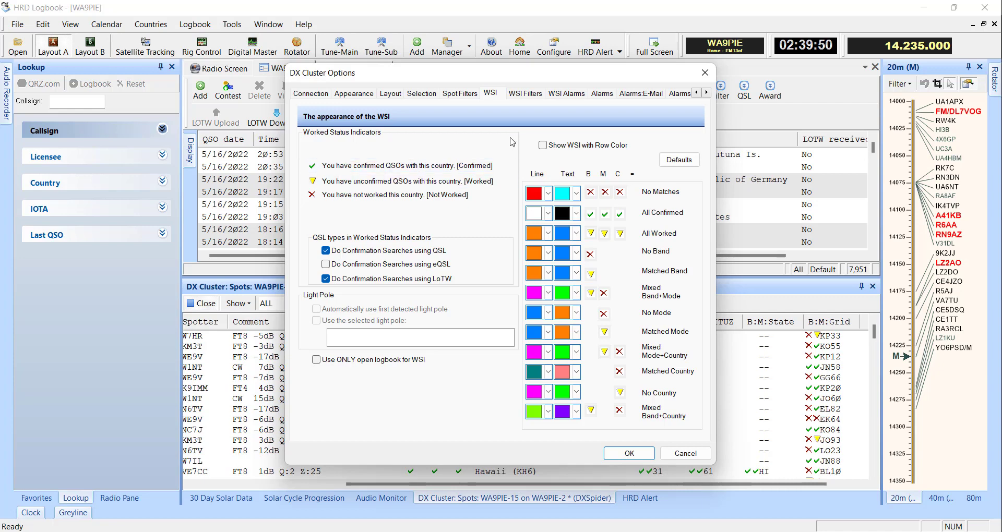
{"action": "left_click", "coordinate": [524, 99]}
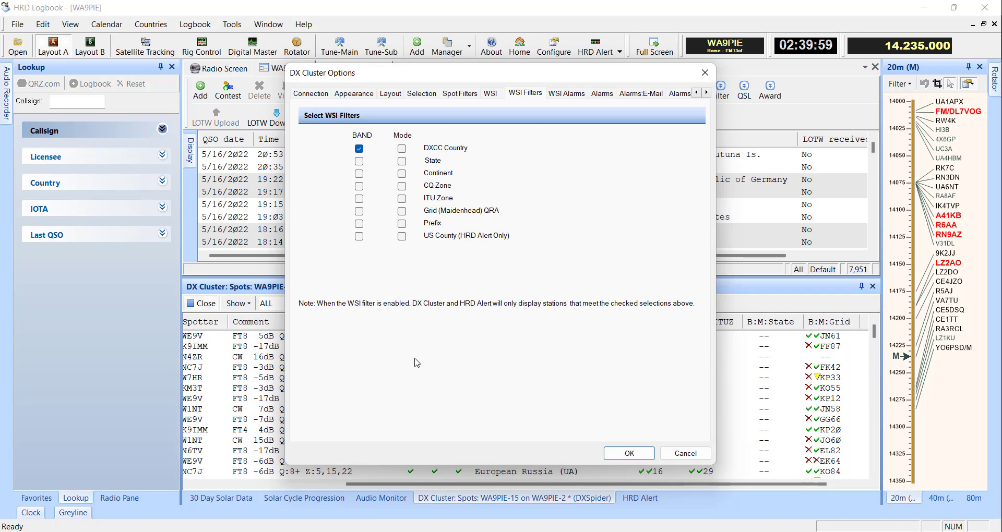
{"action": "left_click", "coordinate": [683, 453]}
Turn the WSI Filter on for the DX Cluster spots and inspect the filtered spots' columns
{"action": "left_click", "coordinate": [369, 303]}
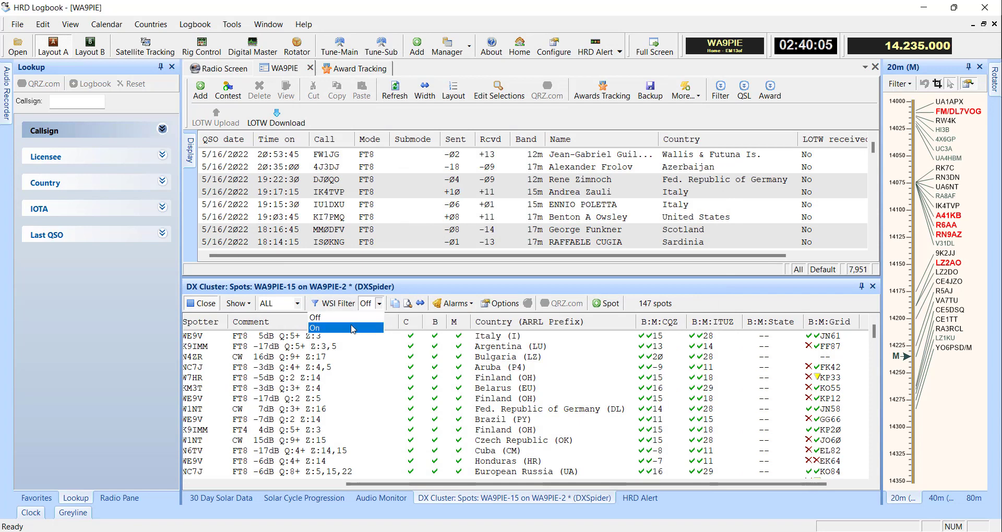
{"action": "left_click", "coordinate": [353, 328]}
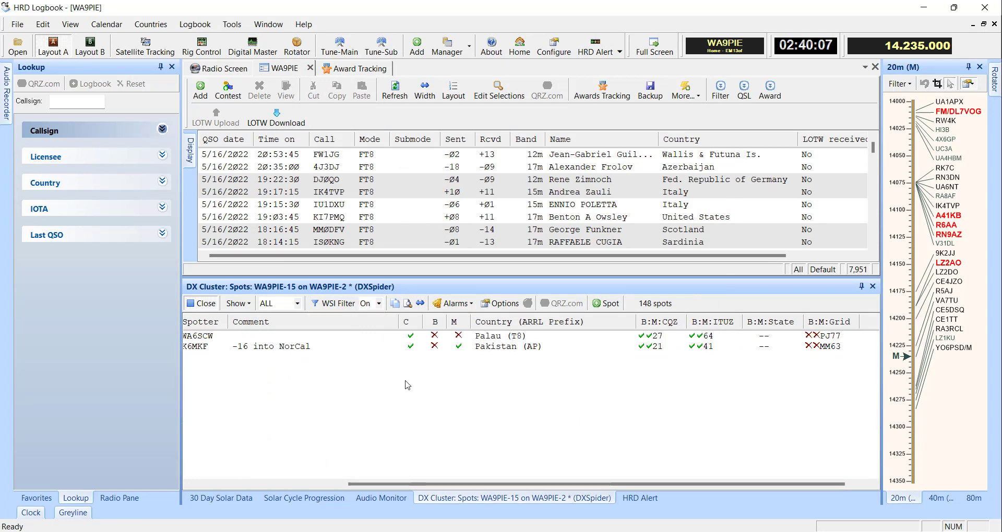
{"action": "left_click_drag", "start_coordinate": [368, 484], "coordinate": [194, 469]}
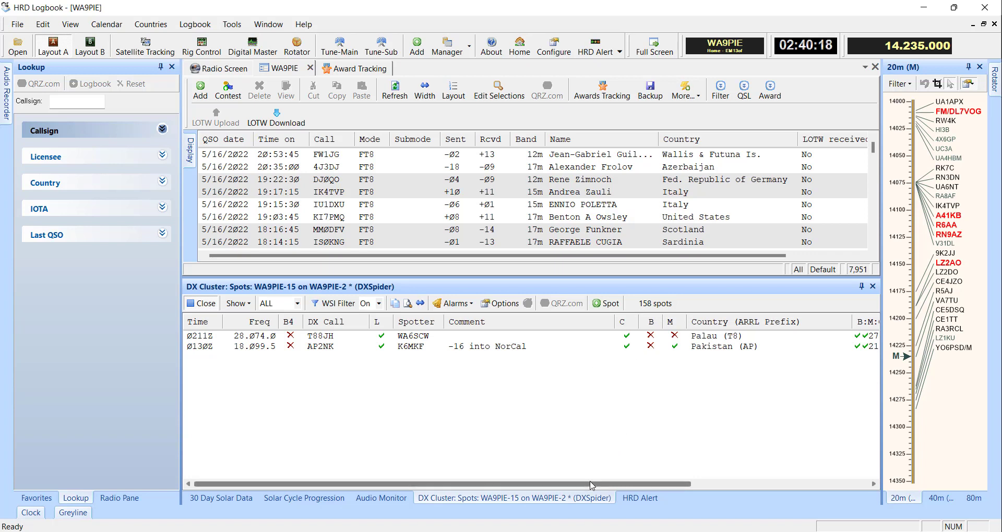
{"action": "left_click_drag", "start_coordinate": [593, 485], "coordinate": [580, 502]}
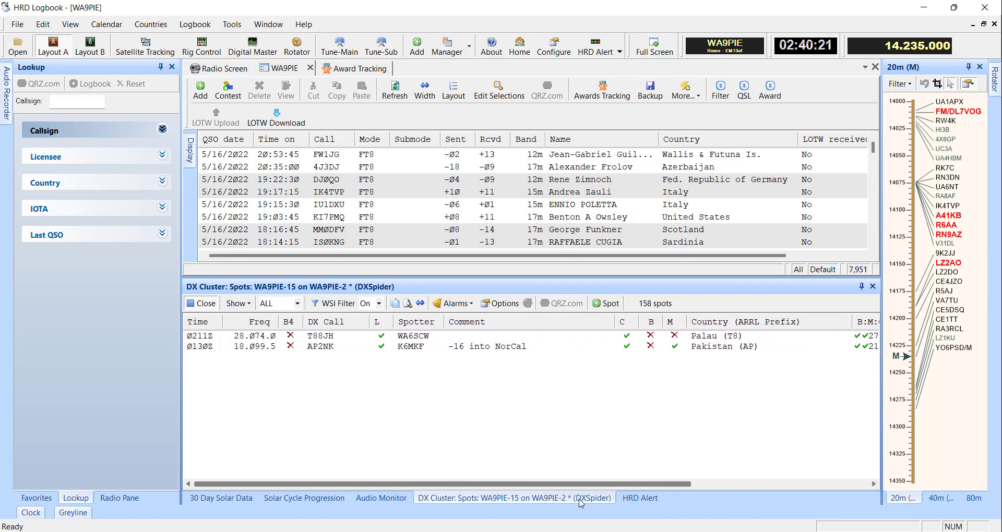
Enable the band WSI filters for CQ Zone and ITU Zone, and inspect the filtered spots' worked-status columns
{"action": "left_click", "coordinate": [493, 304]}
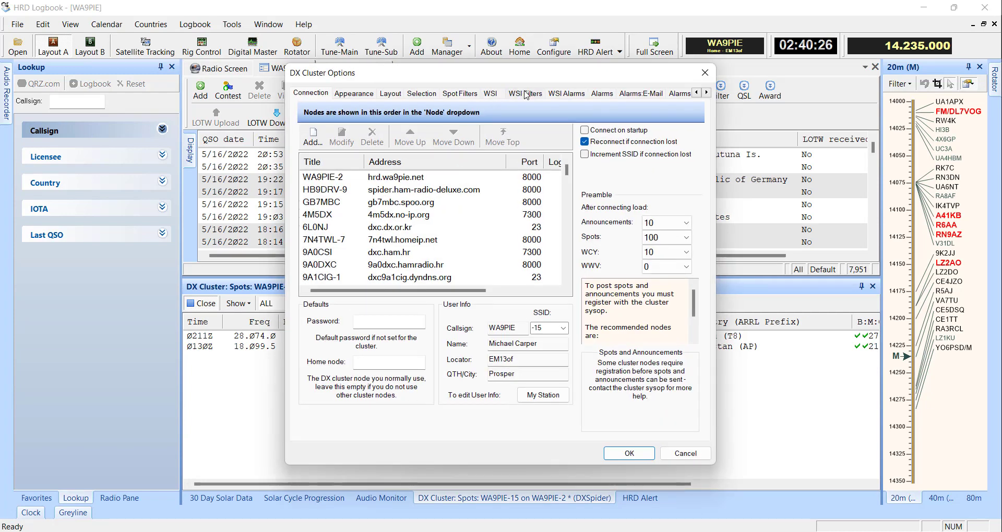
{"action": "left_click", "coordinate": [525, 94]}
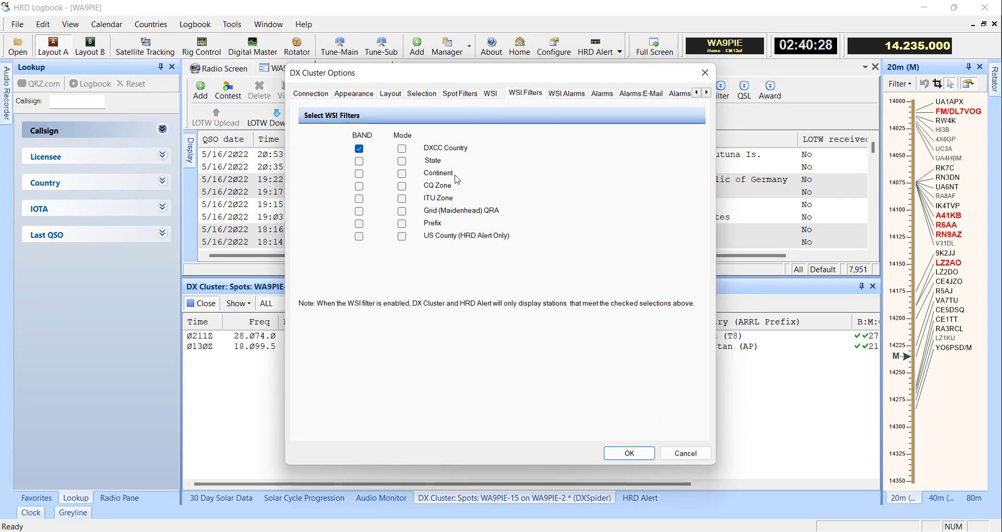
{"action": "left_click", "coordinate": [359, 186]}
{"action": "left_click", "coordinate": [359, 198]}
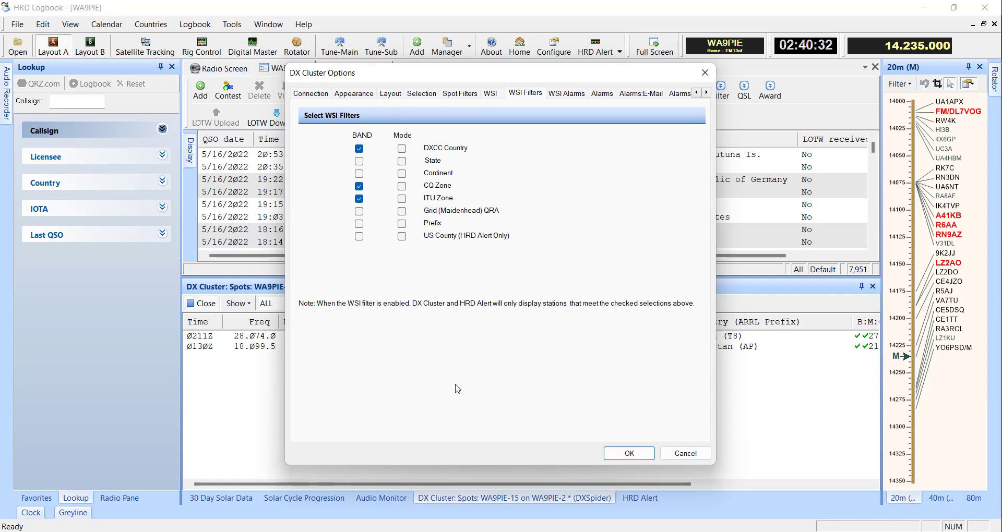
{"action": "left_click", "coordinate": [629, 453]}
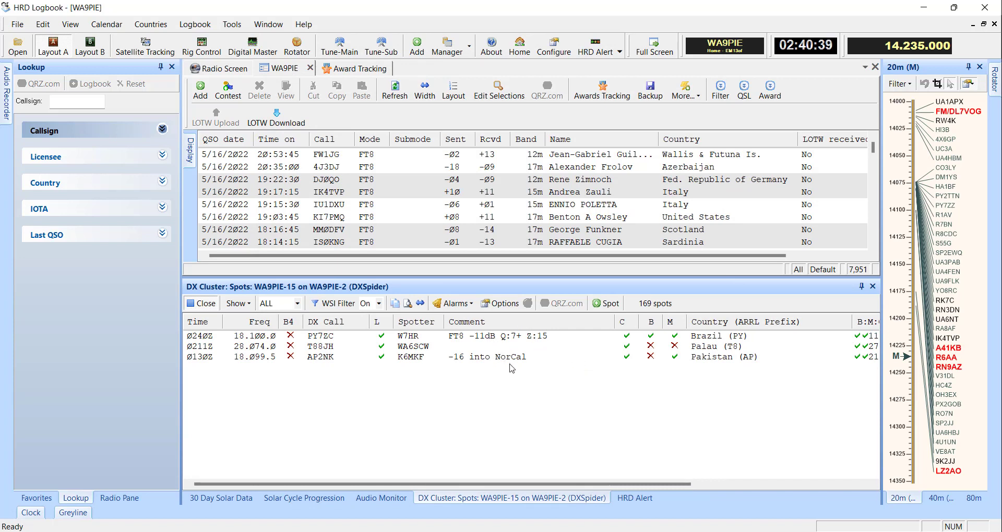
{"action": "left_click_drag", "start_coordinate": [539, 483], "coordinate": [704, 485]}
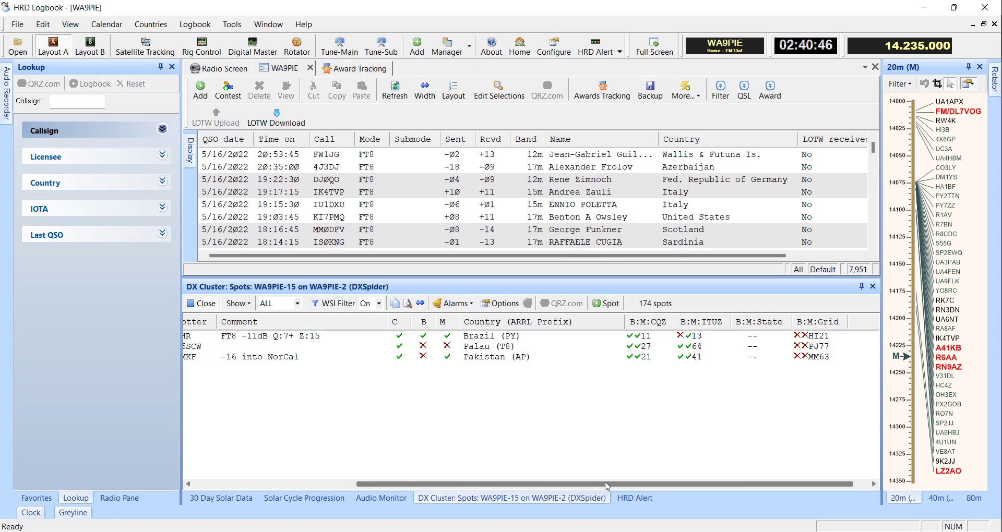
Enable the mode WSI filters for DXCC Country, CQ Zone and ITU Zone in the DX Cluster Options, and inspect the filtered spots
{"action": "left_click_drag", "start_coordinate": [601, 487], "coordinate": [412, 488]}
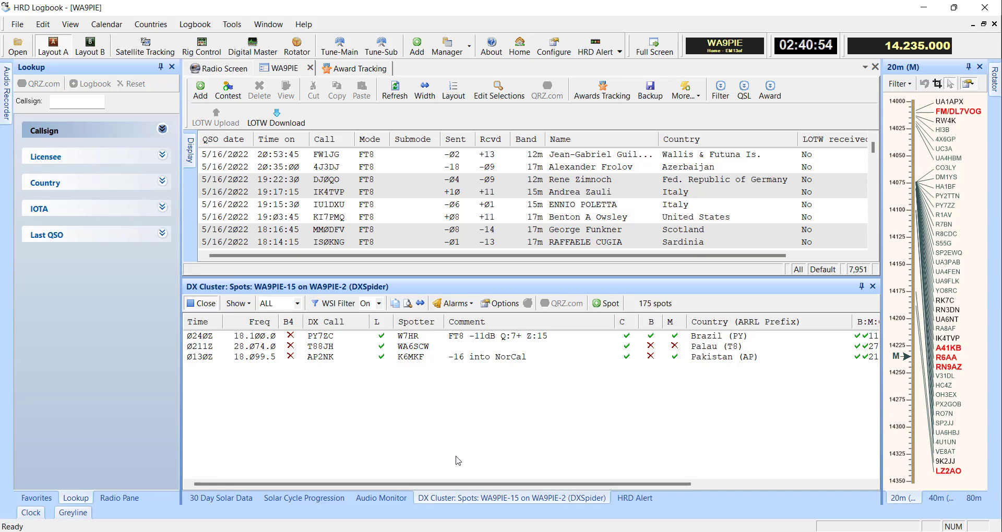
{"action": "left_click", "coordinate": [500, 303]}
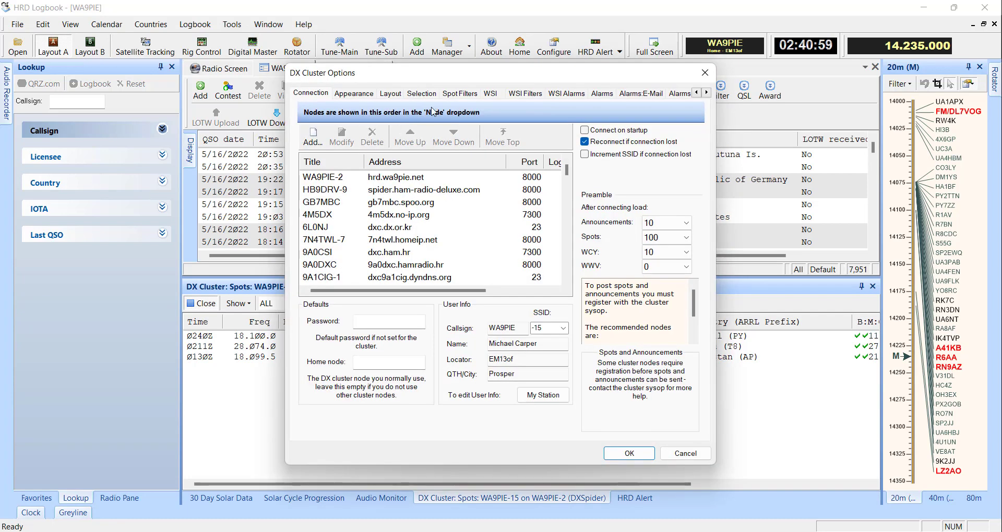
{"action": "left_click", "coordinate": [524, 95]}
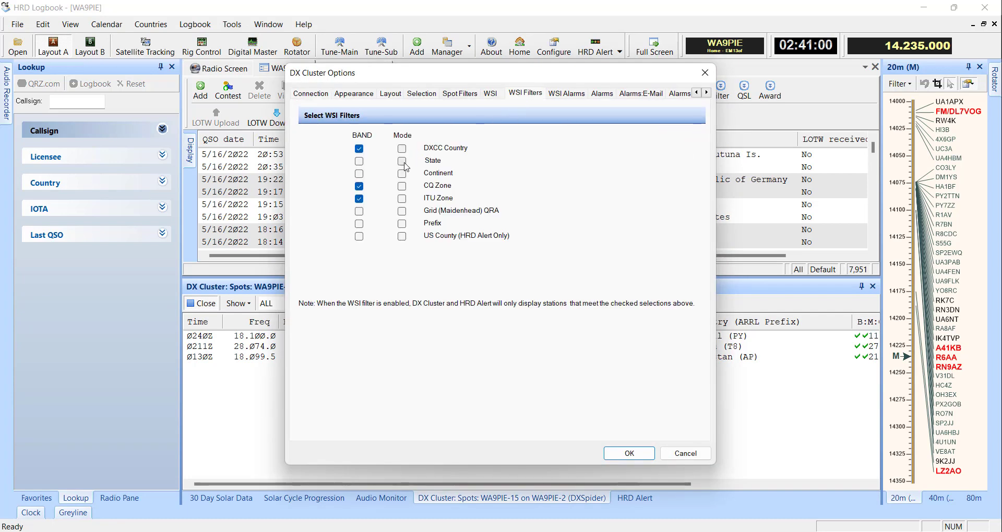
{"action": "left_click", "coordinate": [402, 186]}
{"action": "left_click", "coordinate": [402, 199]}
{"action": "left_click", "coordinate": [403, 149]}
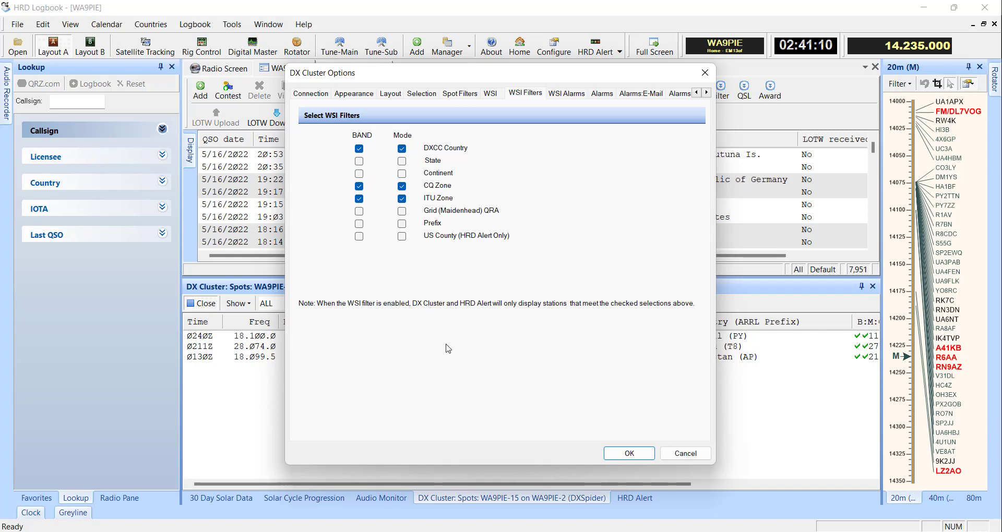
{"action": "left_click", "coordinate": [626, 453]}
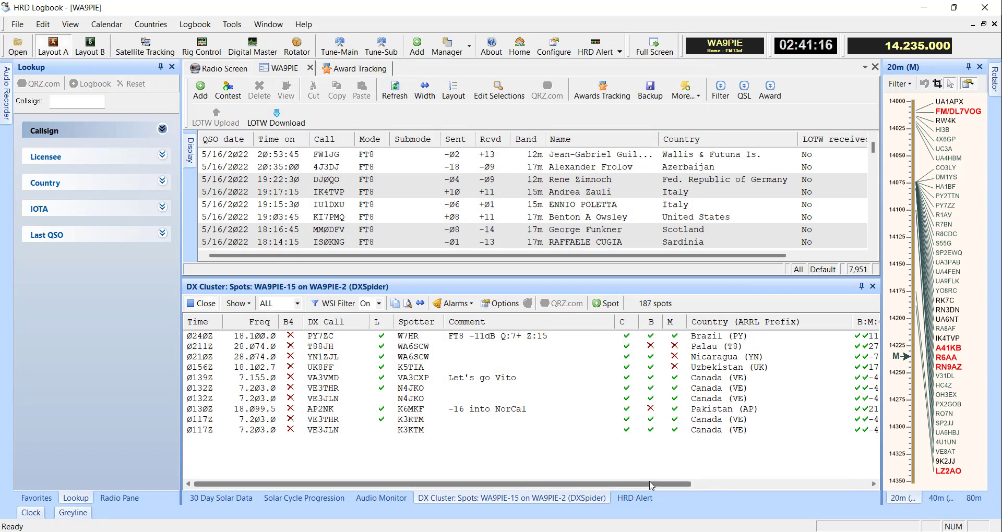
{"action": "left_click_drag", "start_coordinate": [655, 484], "coordinate": [630, 487]}
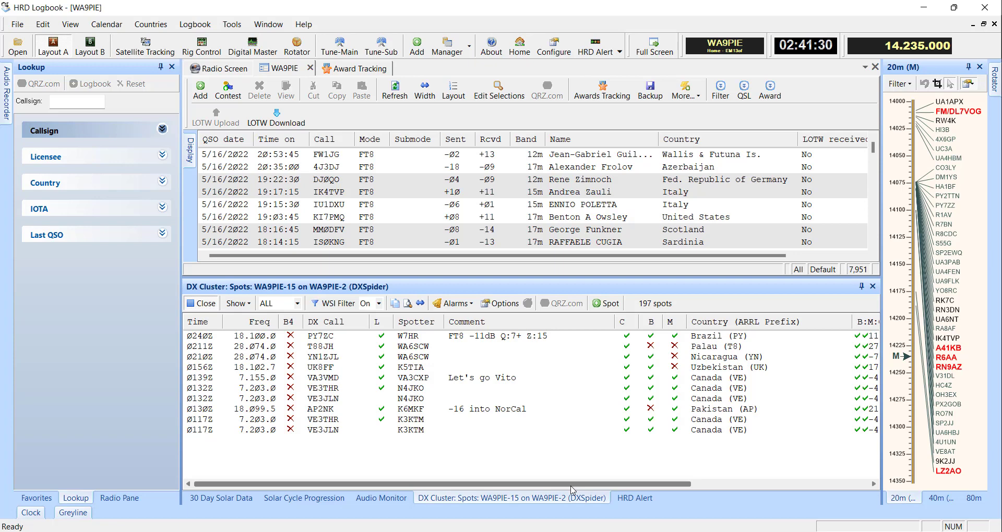
Turn the WSI Filter off to view all the cluster spots, and turn it back on
{"action": "left_click", "coordinate": [367, 303]}
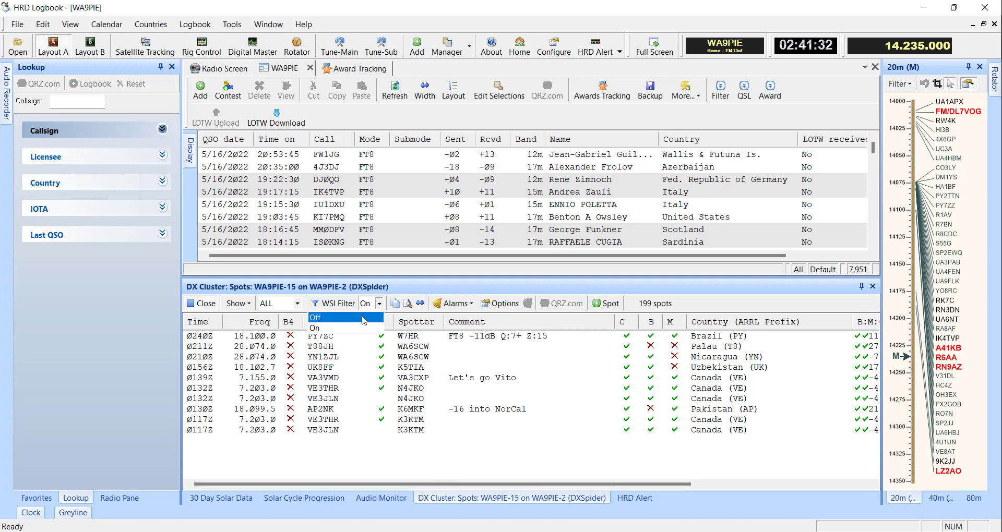
{"action": "left_click", "coordinate": [364, 318]}
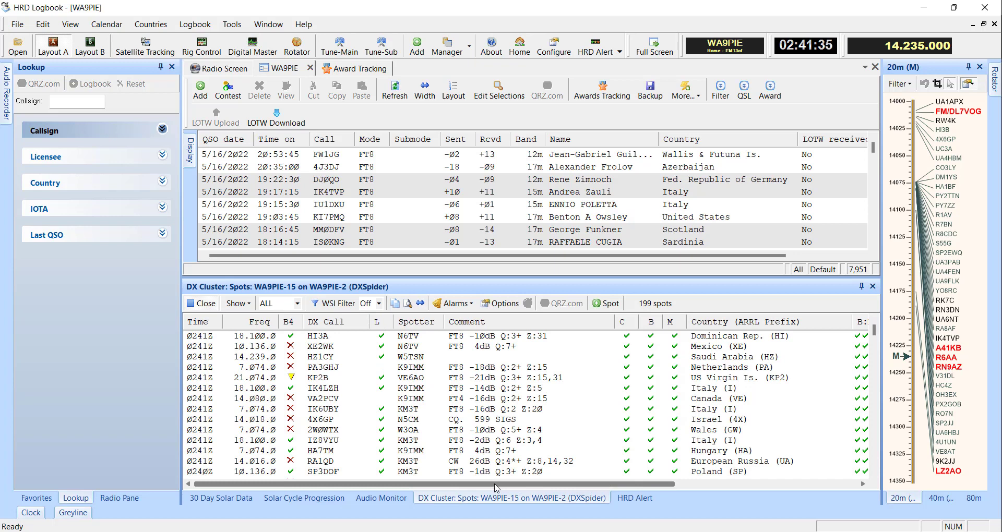
{"action": "mouse_move", "coordinate": [495, 488]}
{"action": "left_mouse_down"}
{"action": "mouse_move", "coordinate": [720, 493]}
{"action": "mouse_move", "coordinate": [505, 488]}
{"action": "left_mouse_up"}
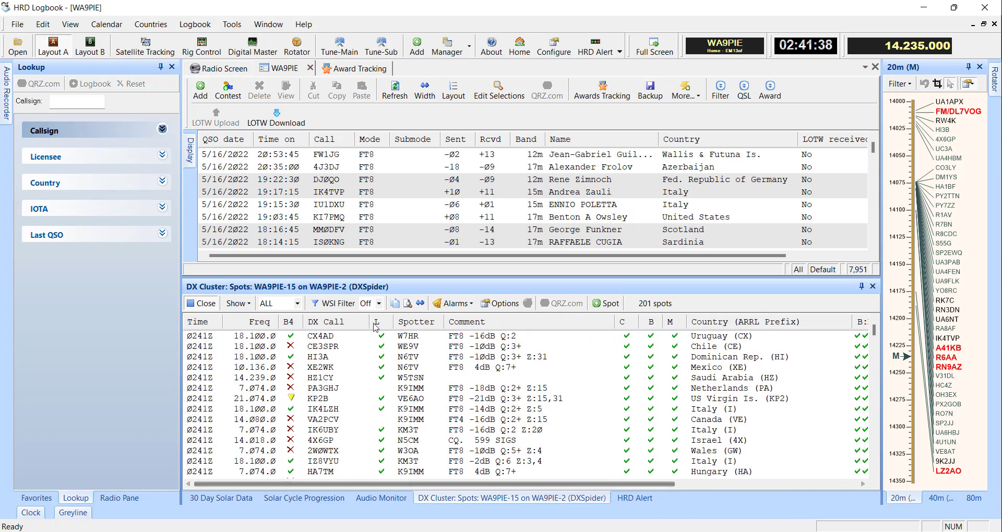
{"action": "left_click", "coordinate": [378, 303]}
{"action": "left_click", "coordinate": [364, 328]}
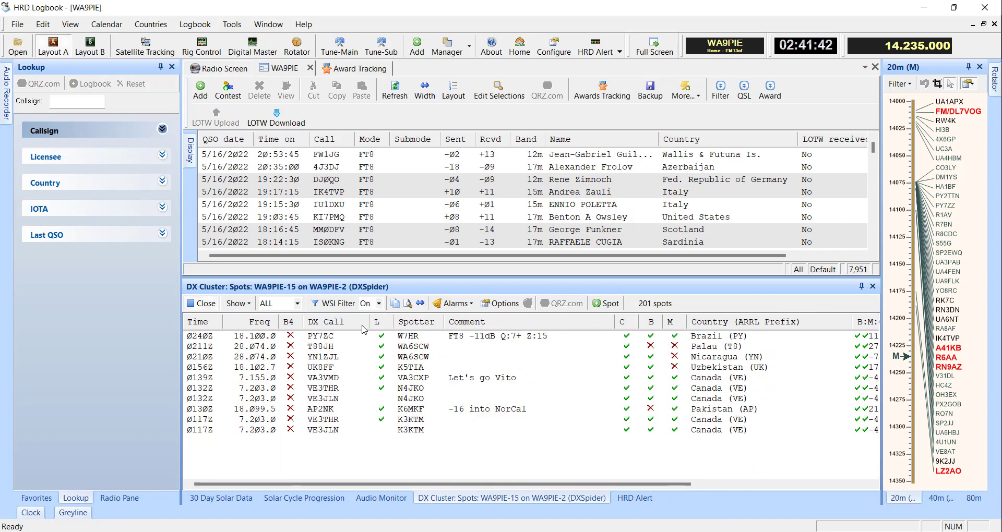
Review the WSI:State and WSI:Grid columns in the DX Cluster spots column layout, and cancel the options
{"action": "left_click", "coordinate": [499, 304]}
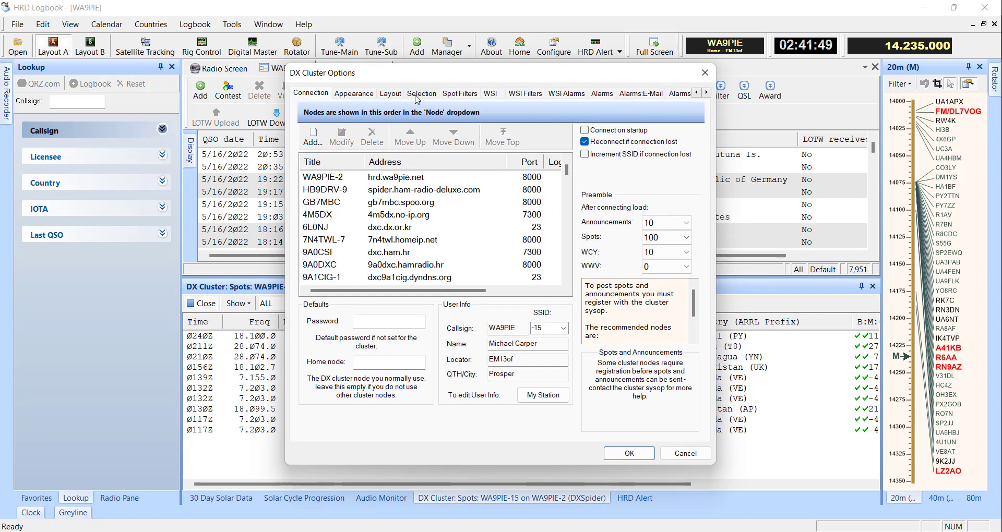
{"action": "left_click", "coordinate": [398, 94]}
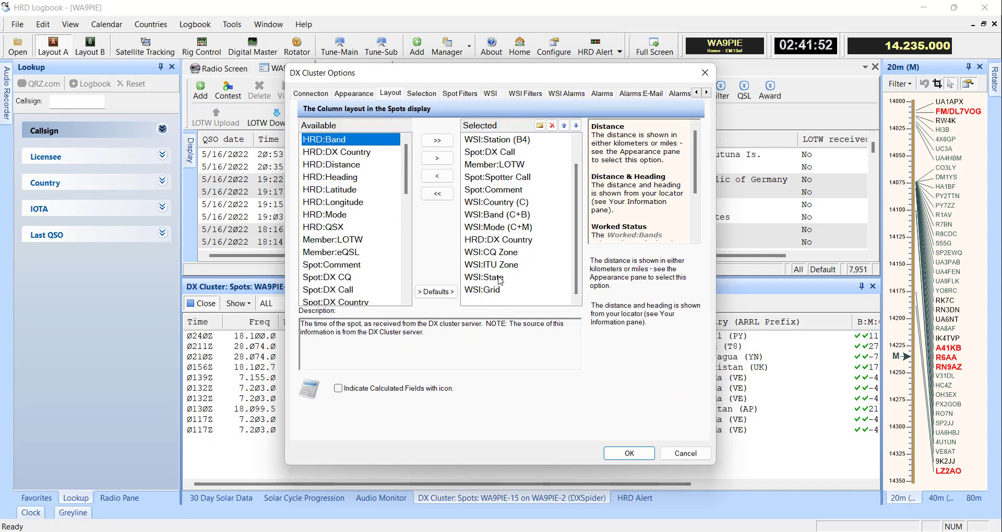
{"action": "left_click", "coordinate": [500, 281]}
{"action": "left_click", "coordinate": [498, 293]}
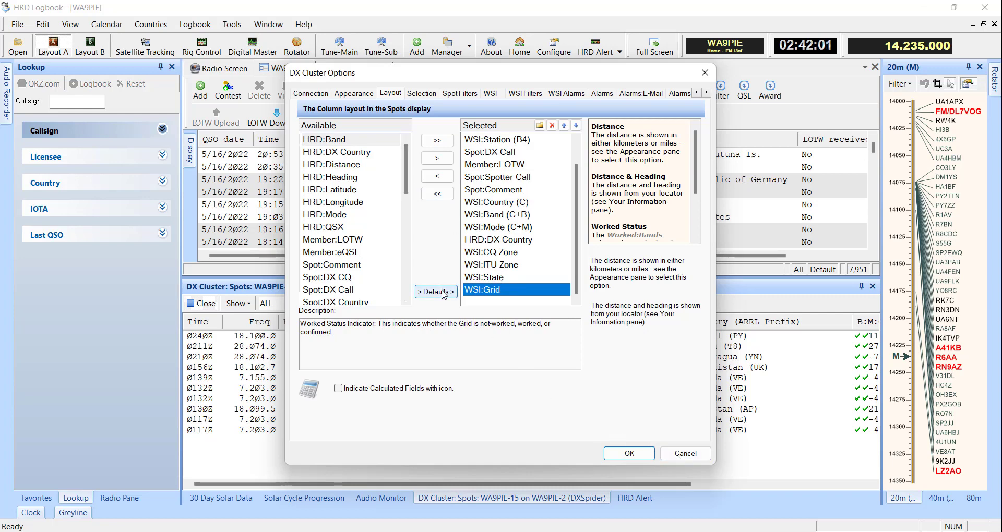
{"action": "left_click", "coordinate": [686, 454]}
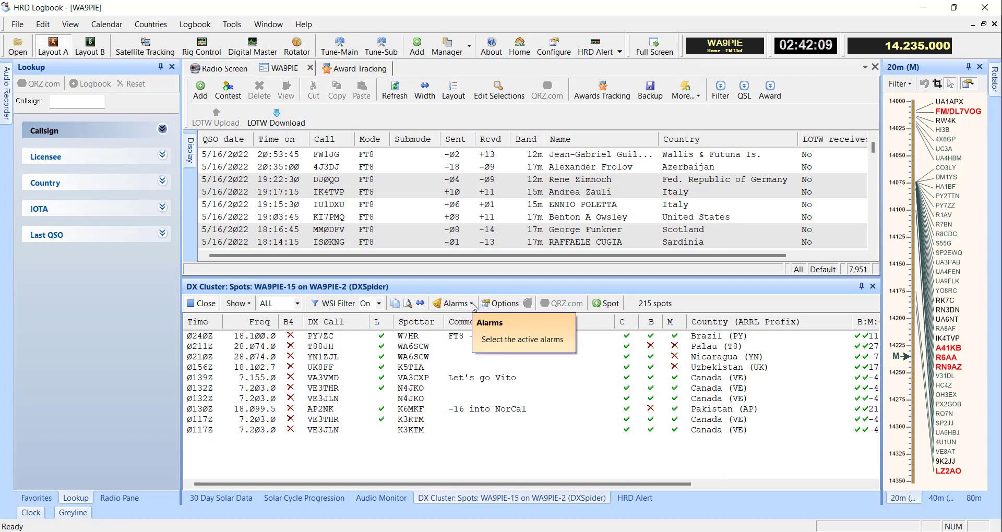
Set the WSI alarms to the bands for DXCC Country, CQ Zone and ITU Zone, and activate WSI Alarms for the cluster spots
{"action": "left_click", "coordinate": [500, 303]}
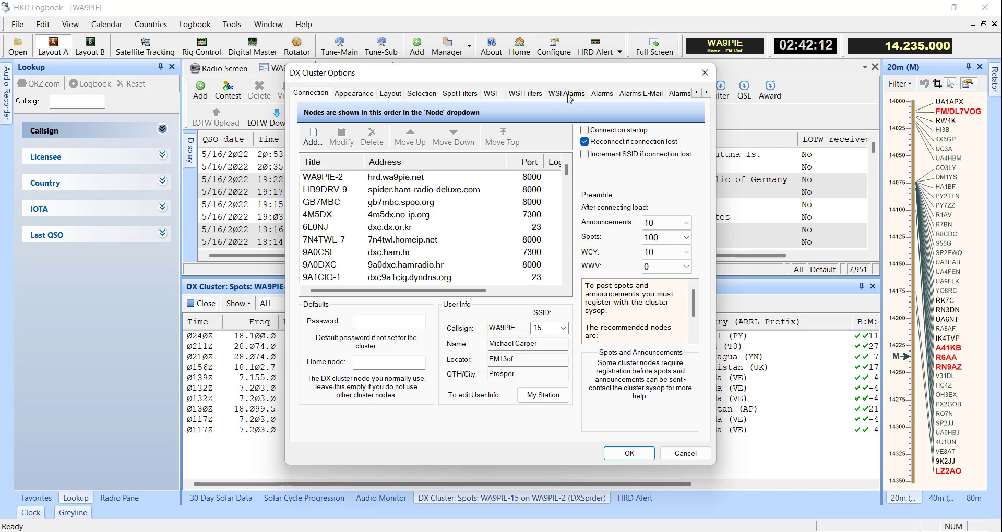
{"action": "left_click", "coordinate": [567, 94]}
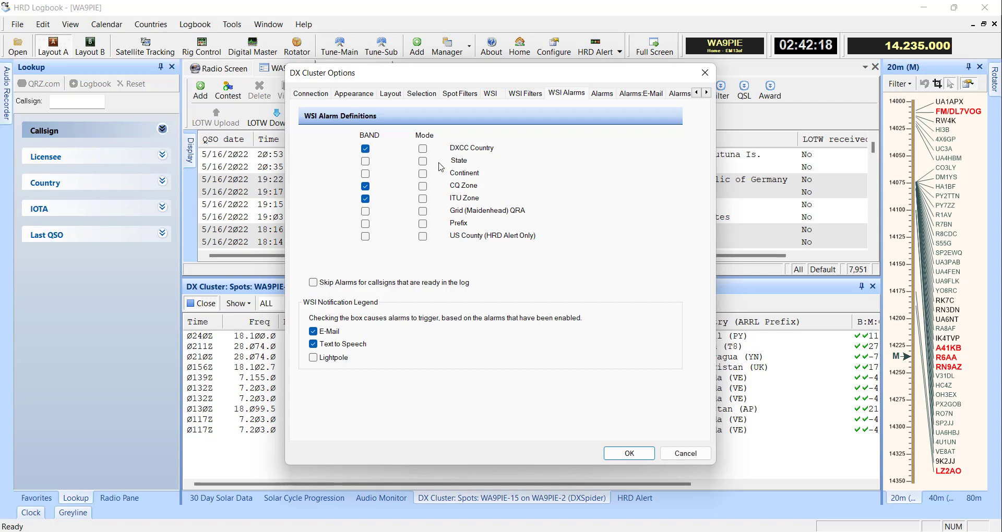
{"action": "left_click", "coordinate": [366, 199]}
{"action": "left_click", "coordinate": [628, 454]}
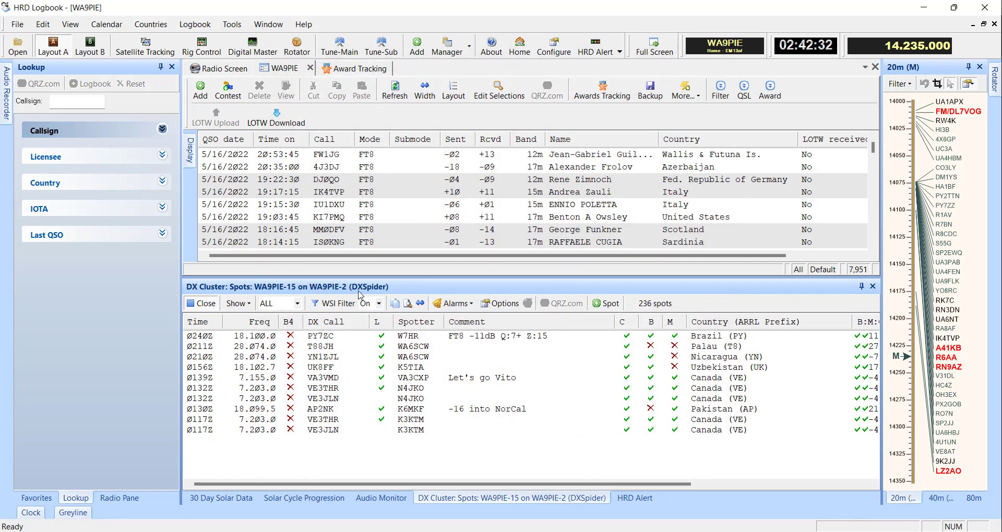
{"action": "left_click", "coordinate": [453, 303]}
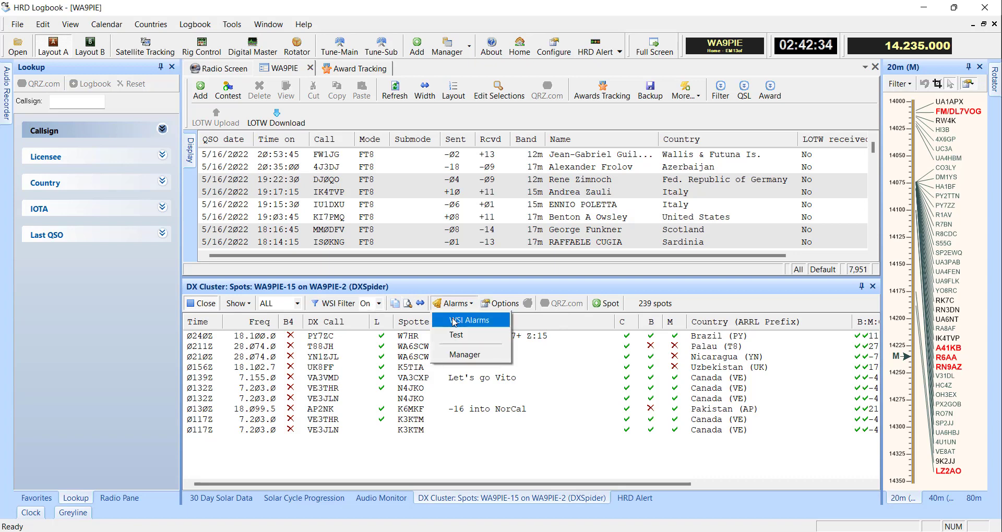
{"action": "left_click", "coordinate": [453, 316]}
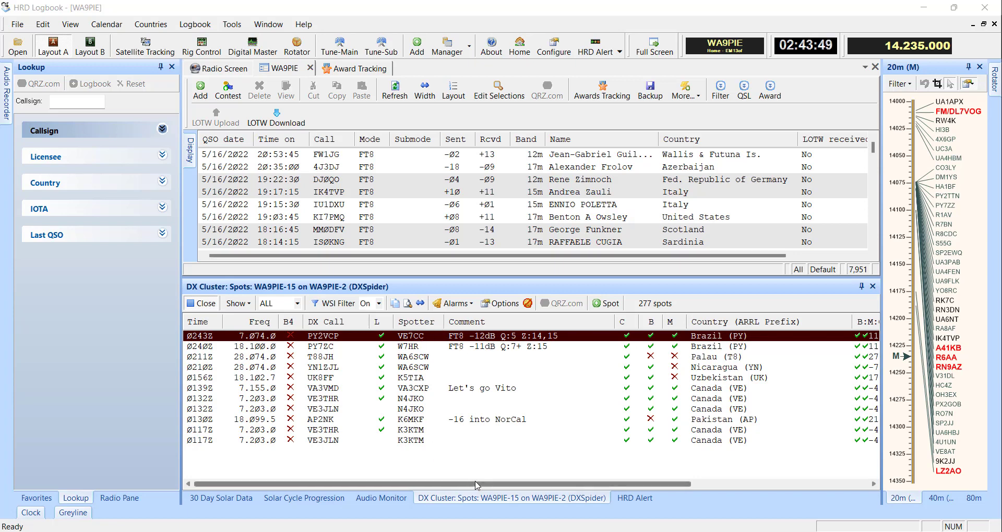
Inspect the highlighted spots' worked-status columns and turn WSI Alarms off
{"action": "left_click_drag", "start_coordinate": [475, 486], "coordinate": [629, 495]}
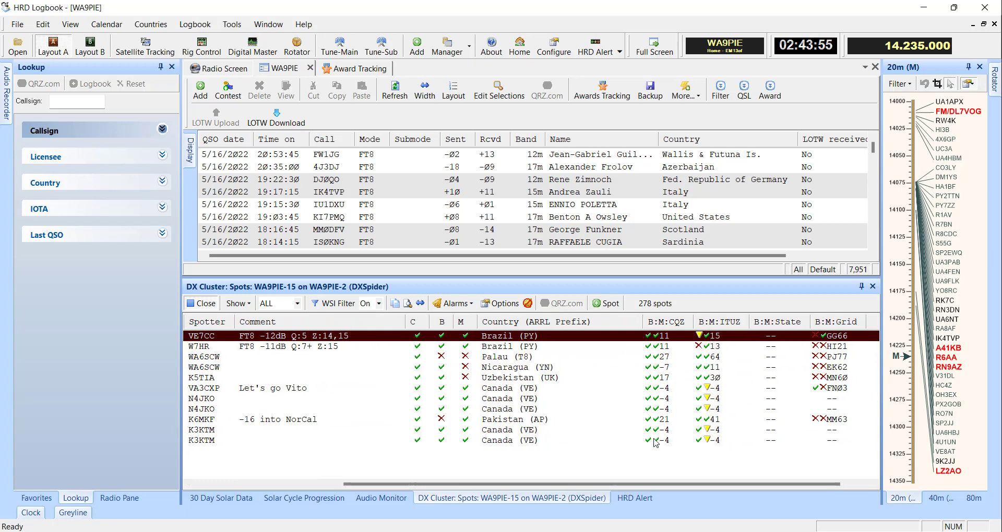
{"action": "left_click_drag", "start_coordinate": [616, 484], "coordinate": [439, 476]}
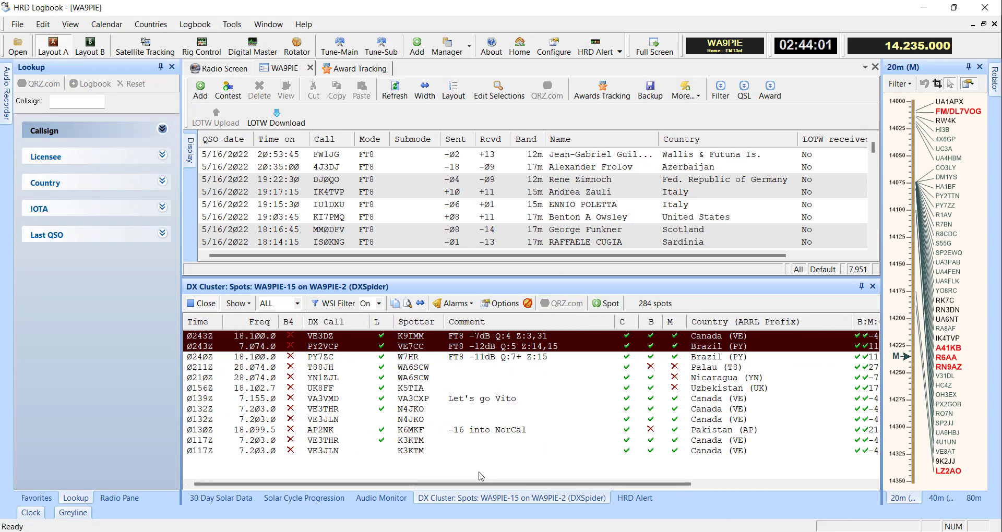
{"action": "left_click_drag", "start_coordinate": [493, 487], "coordinate": [424, 490]}
{"action": "left_click", "coordinate": [452, 303]}
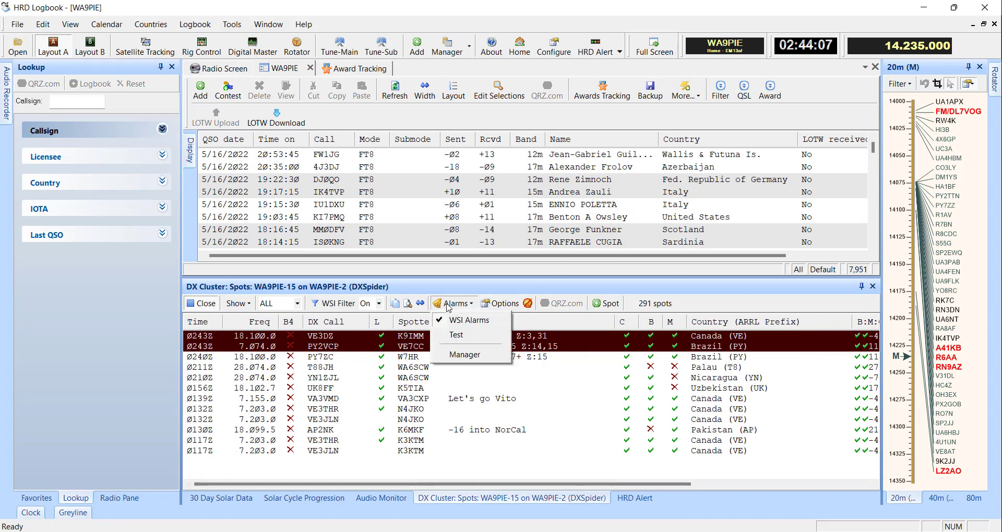
{"action": "left_click", "coordinate": [450, 321]}
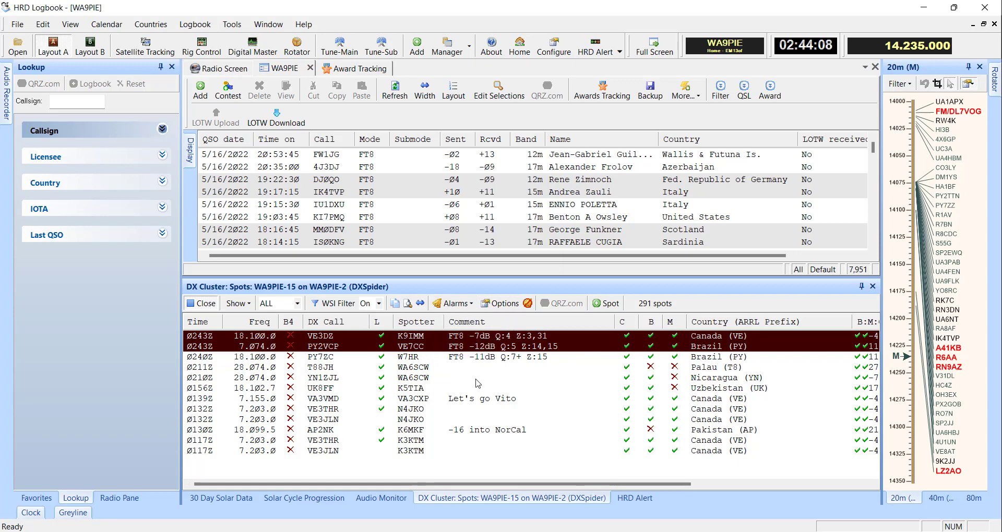
Limit the WSI filters to DXCC Country by band, clearing the CQ Zone and ITU Zone filters and all mode filters
{"action": "left_click", "coordinate": [503, 310]}
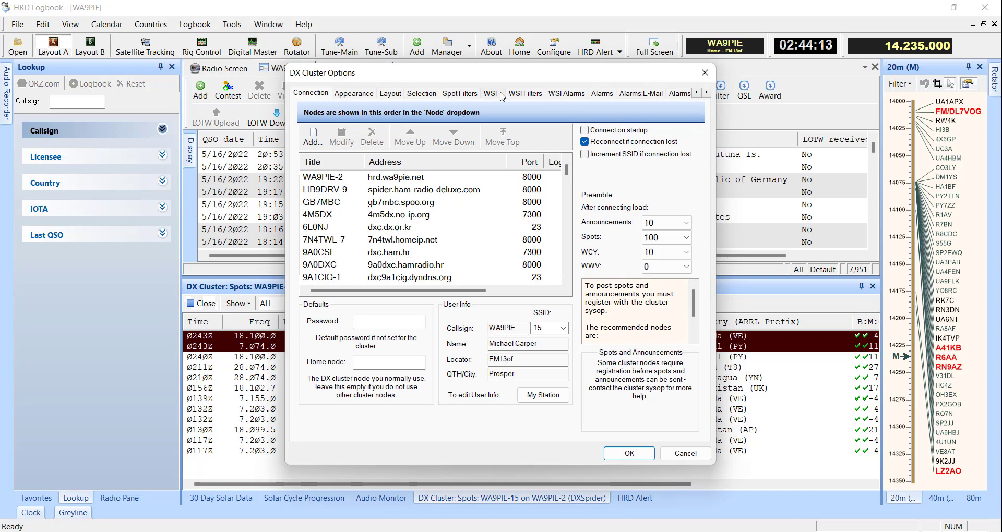
{"action": "left_click", "coordinate": [519, 94]}
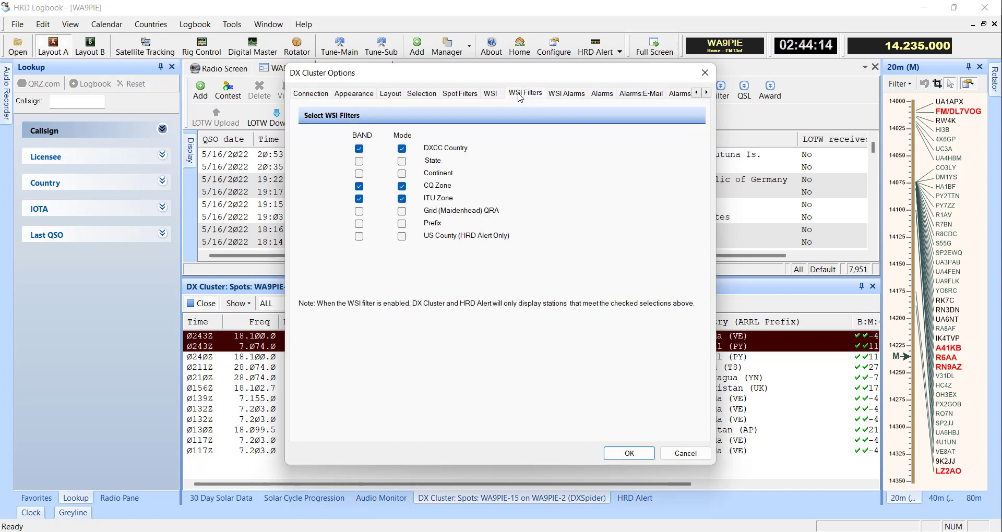
{"action": "left_click", "coordinate": [402, 151]}
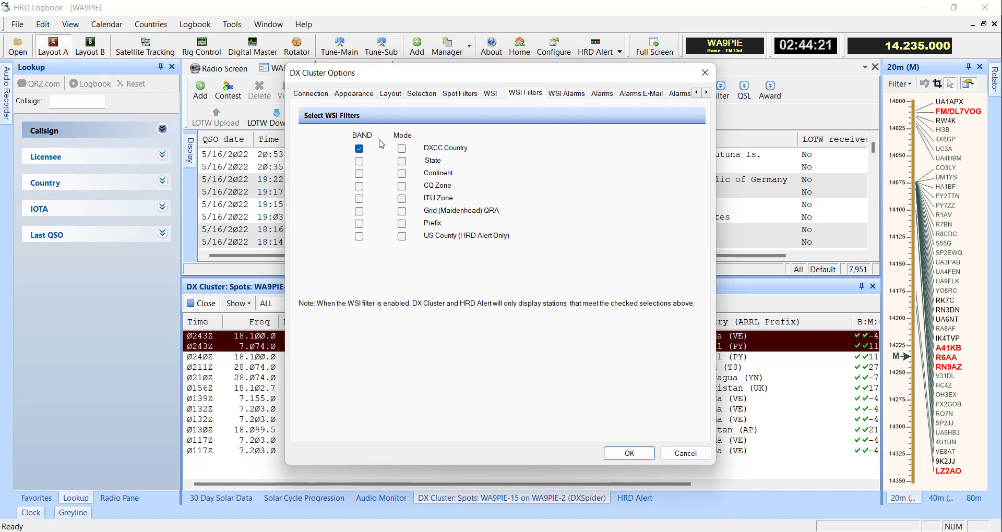
{"action": "left_click", "coordinate": [609, 457]}
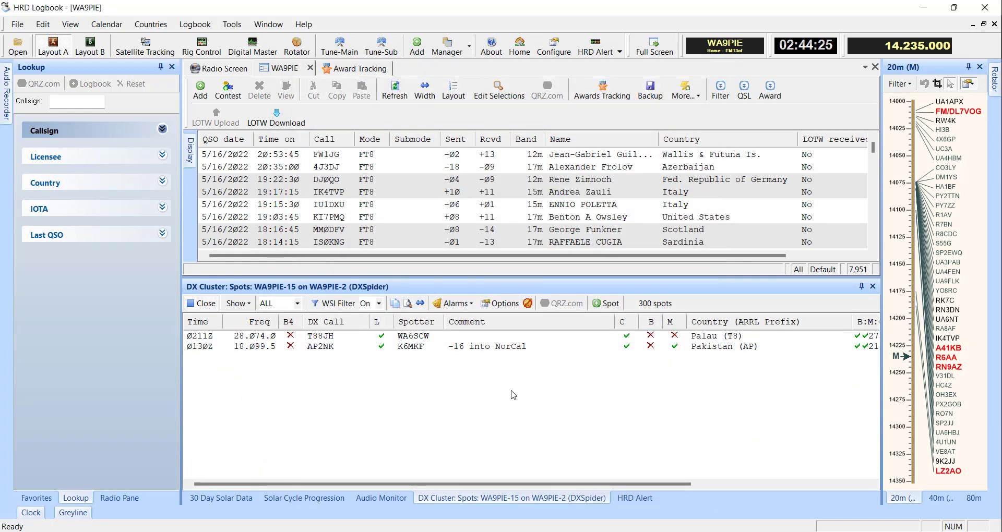
Enable the band WSI filter for ITU Zone and leave only the band DXCC Country alarm among the WSI alarms
{"action": "left_click", "coordinate": [498, 304]}
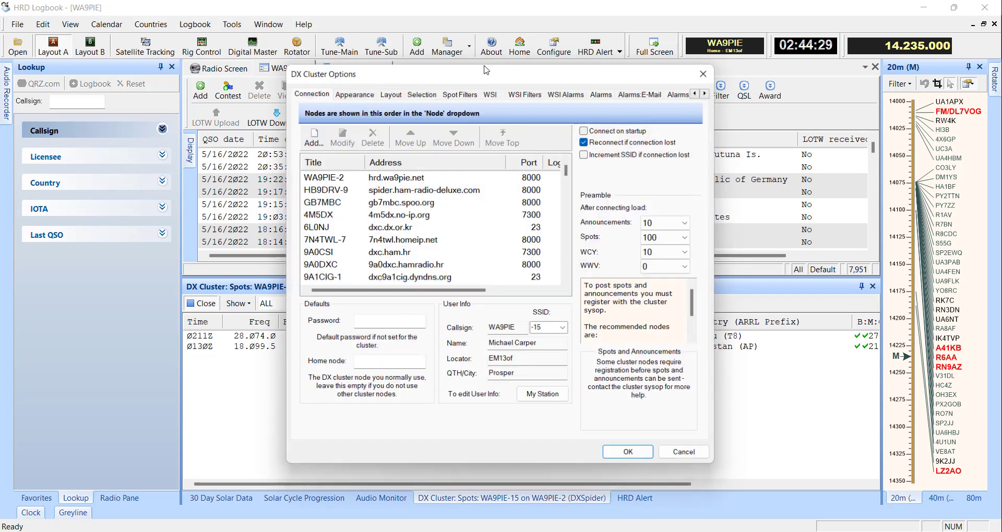
{"action": "left_click", "coordinate": [525, 94]}
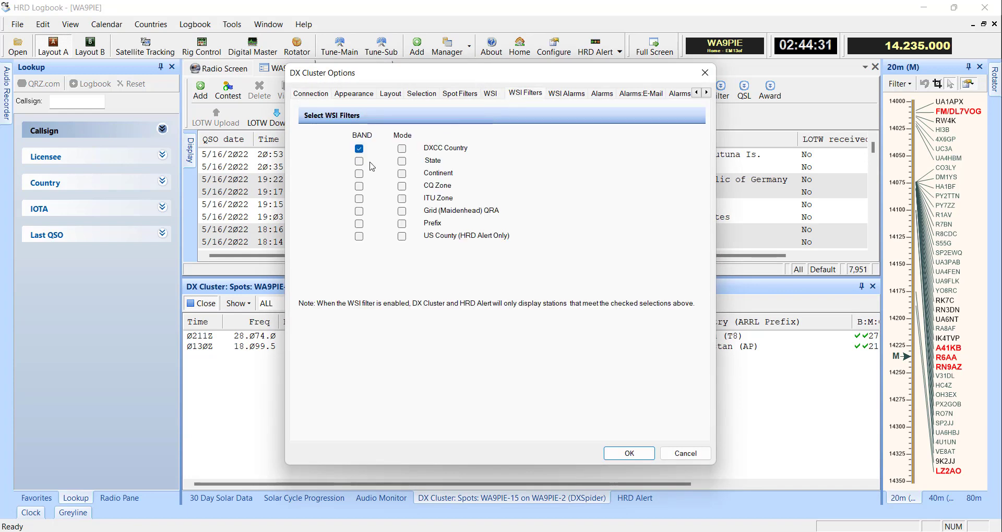
{"action": "left_click", "coordinate": [359, 199]}
{"action": "left_click", "coordinate": [561, 95]}
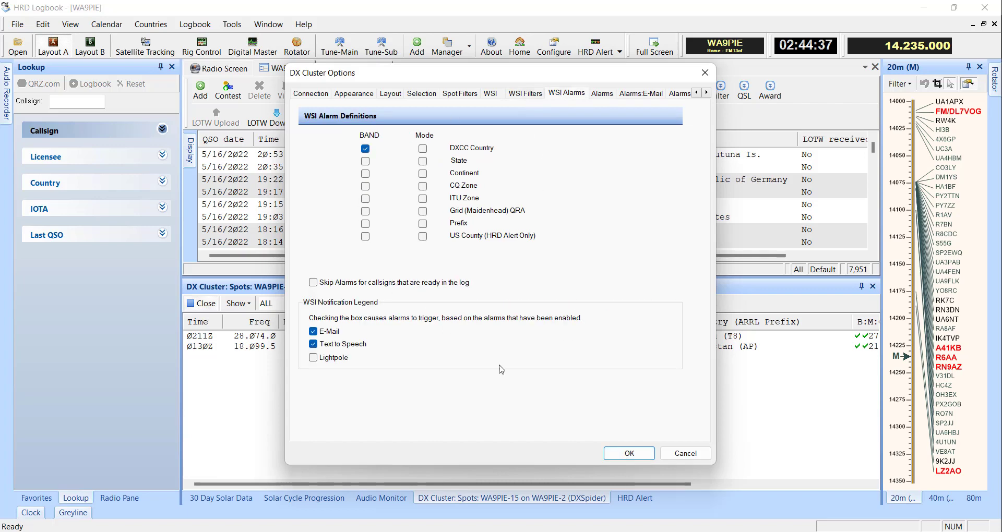
{"action": "left_click", "coordinate": [629, 454]}
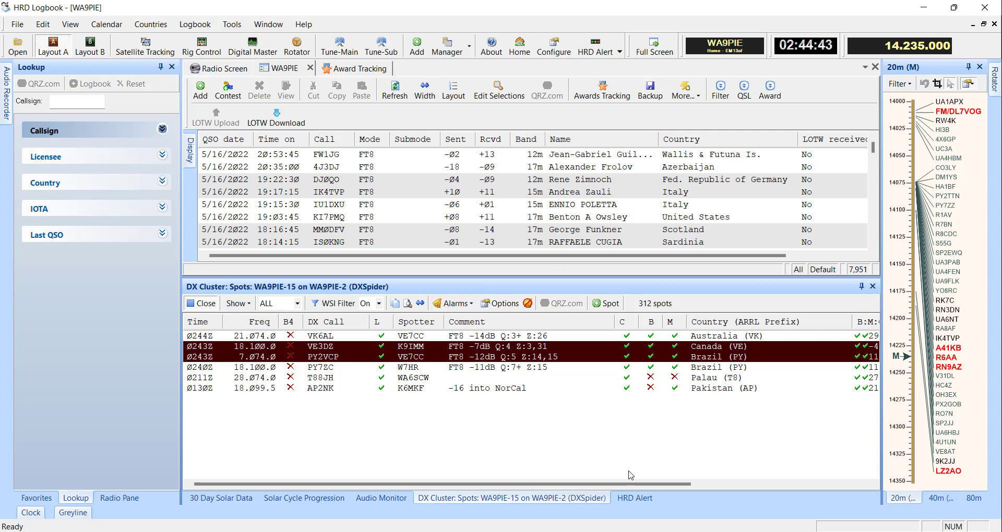
Show HRD Alert and switch WSJT-X to the 17m band to feed it with FT8 decodes
{"action": "left_click", "coordinate": [635, 499]}
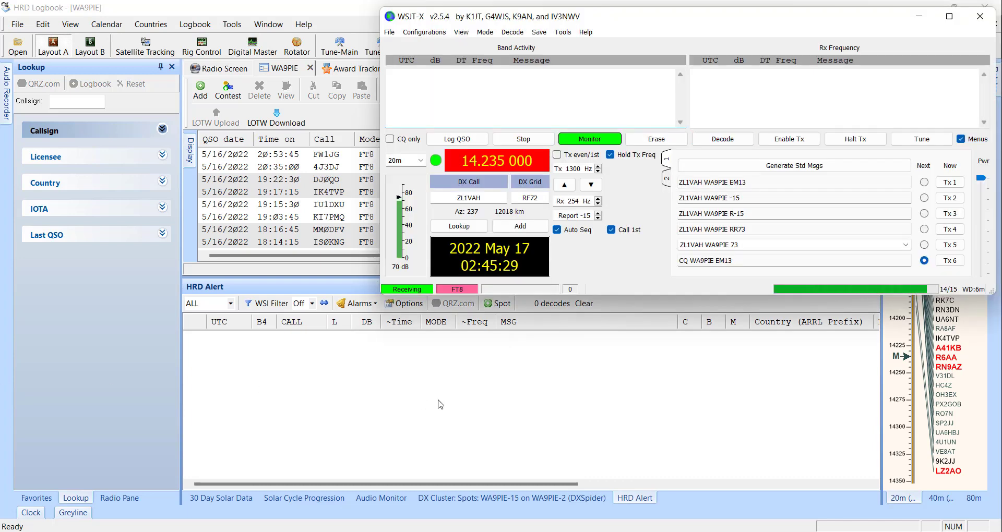
{"action": "left_click", "coordinate": [420, 160]}
{"action": "left_click", "coordinate": [436, 219]}
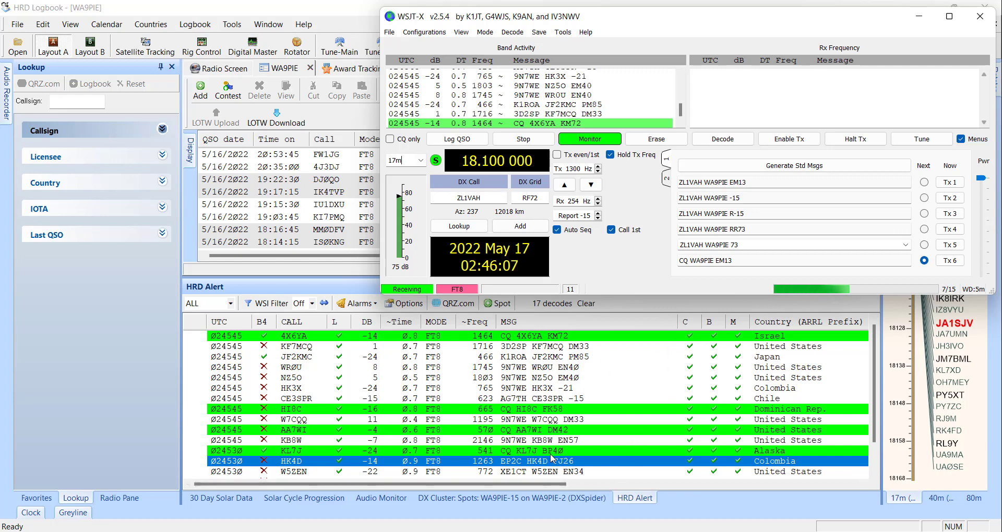
Inspect the grid, county, state, zone and prefix worked-status columns of the HRD Alert decodes
{"action": "left_click", "coordinate": [545, 485]}
{"action": "left_click_drag", "start_coordinate": [545, 487], "coordinate": [725, 493]}
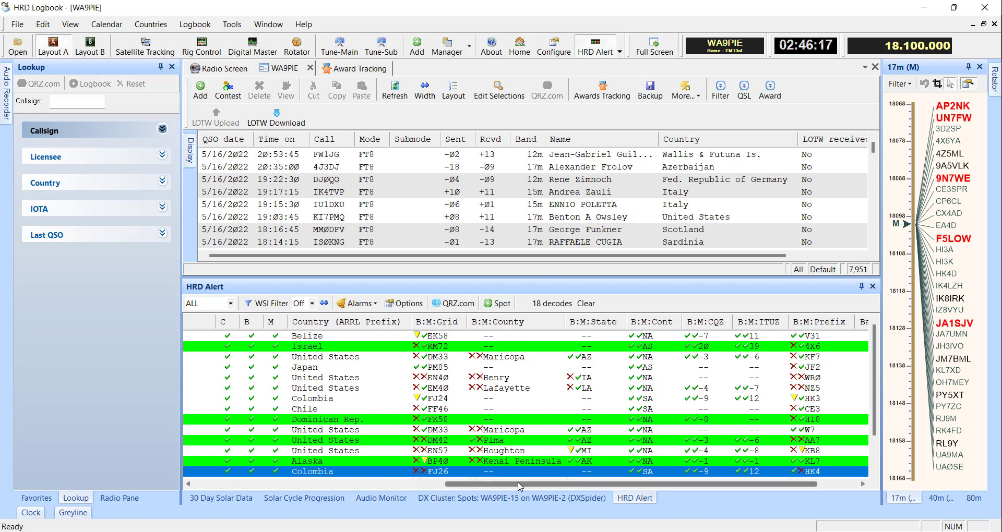
{"action": "left_click_drag", "start_coordinate": [519, 487], "coordinate": [397, 487]}
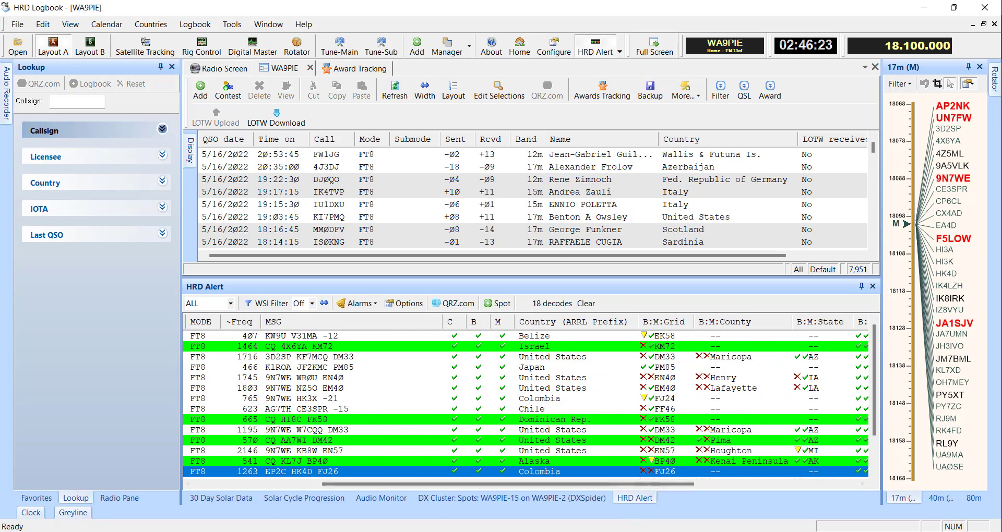
Bring up WSJT-X beside the HRD Alert decodes and examine their continent, CQ zone, ITU zone, prefix and band columns
{"action": "left_click", "coordinate": [918, 477]}
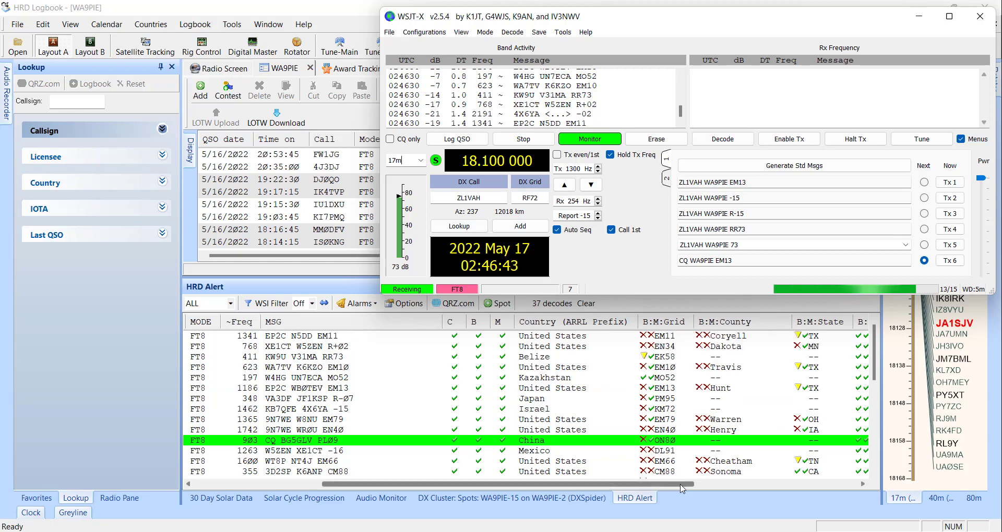
{"action": "left_click_drag", "start_coordinate": [678, 481], "coordinate": [822, 489]}
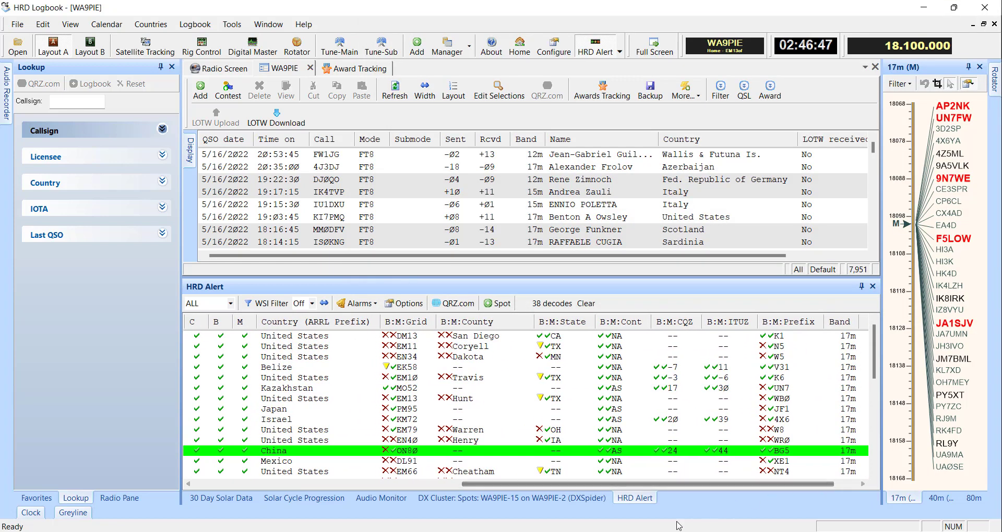
{"action": "left_click", "coordinate": [574, 470]}
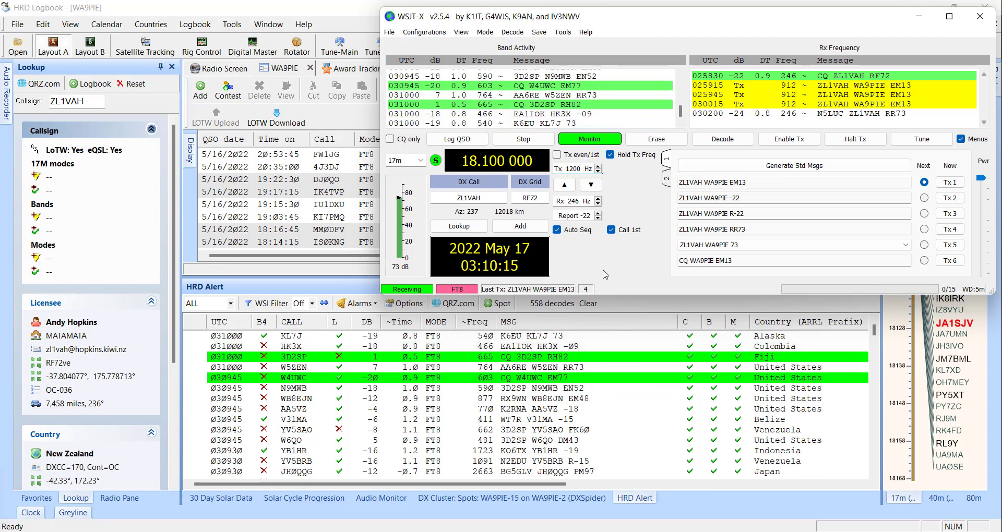
Check the ARRL DXCC totals by band in Award Tracking and return to the logbook with WSJT-X in front
{"action": "left_click", "coordinate": [353, 69]}
{"action": "scroll", "coordinate": [408, 209], "scroll_direction": "down", "scroll_amount": 2}
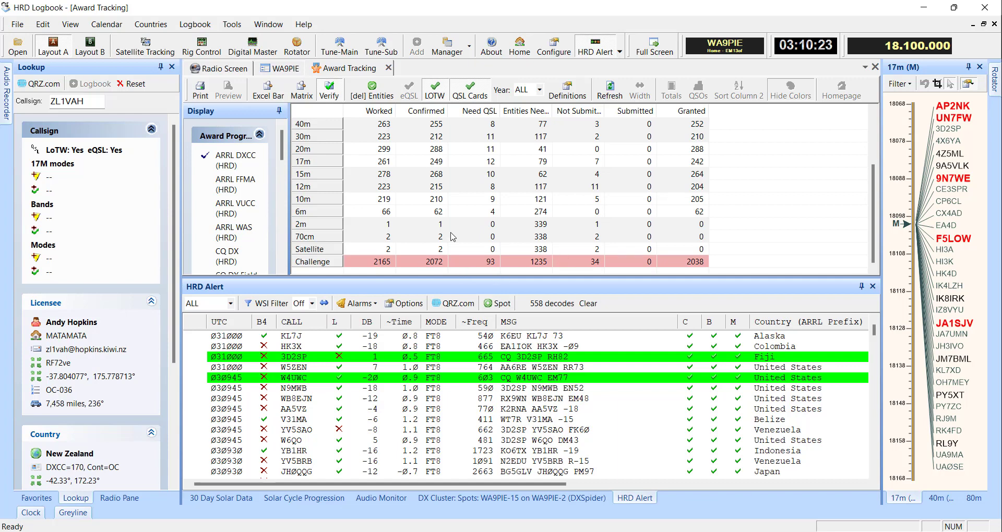
{"action": "left_click", "coordinate": [292, 69]}
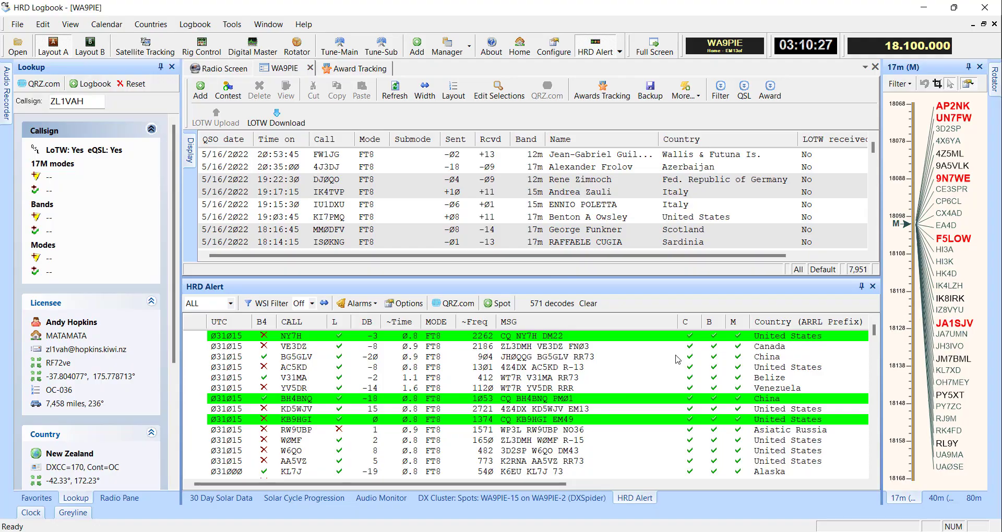
{"action": "key", "text": "alt+Tab"}
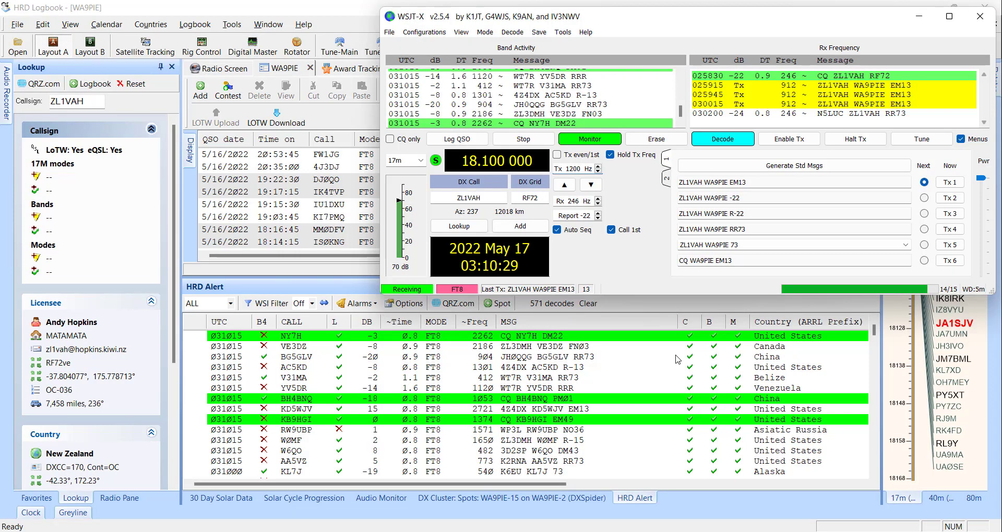